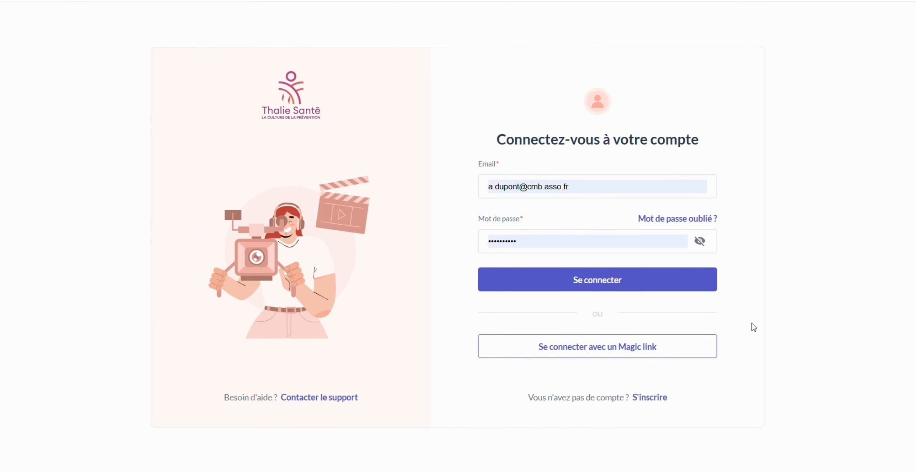
Step: Sign in to the account and follow the beginner introduction to the company's administrative information
{"action": "left_click", "coordinate": [657, 401]}
{"action": "left_click", "coordinate": [628, 284]}
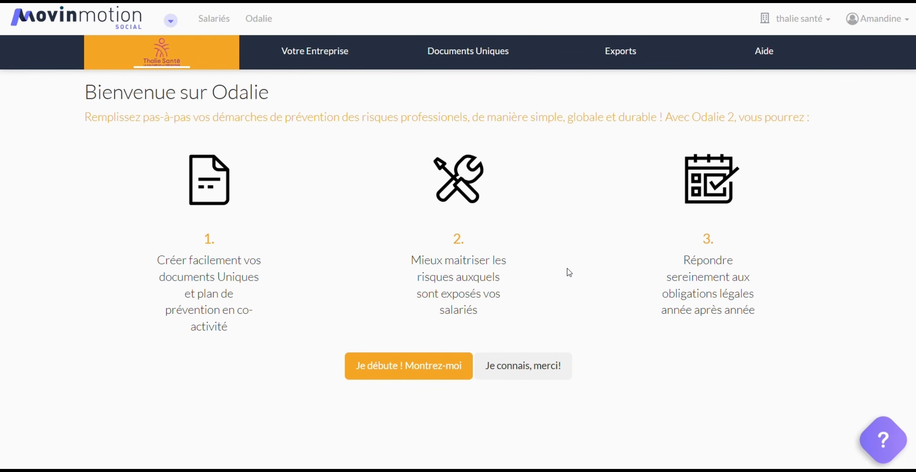
{"action": "left_click", "coordinate": [416, 366]}
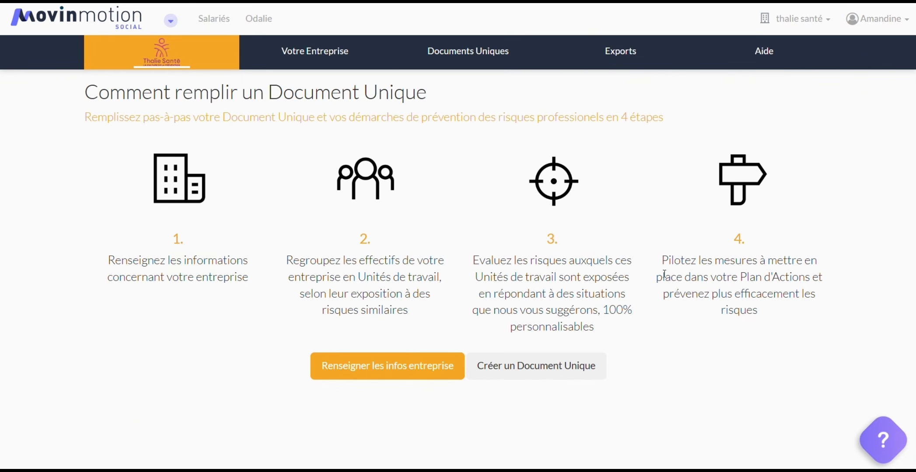
{"action": "left_click", "coordinate": [389, 371]}
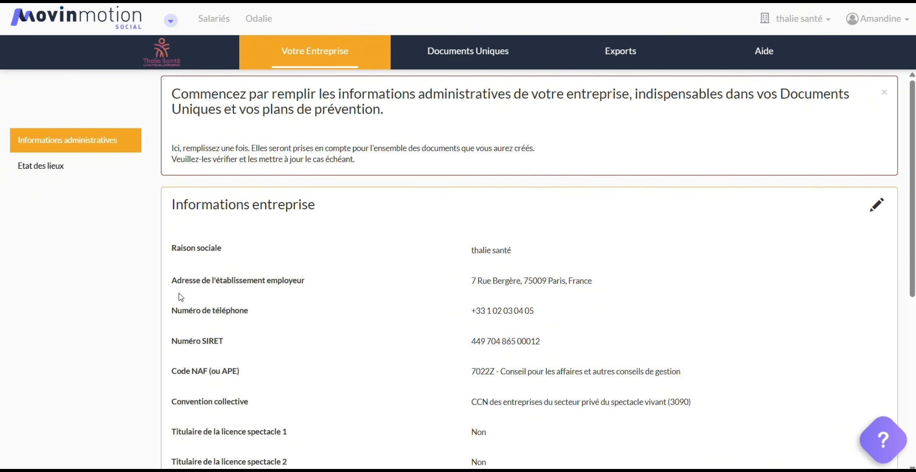
{"action": "scroll", "coordinate": [293, 290], "scroll_direction": "down", "scroll_amount": 1}
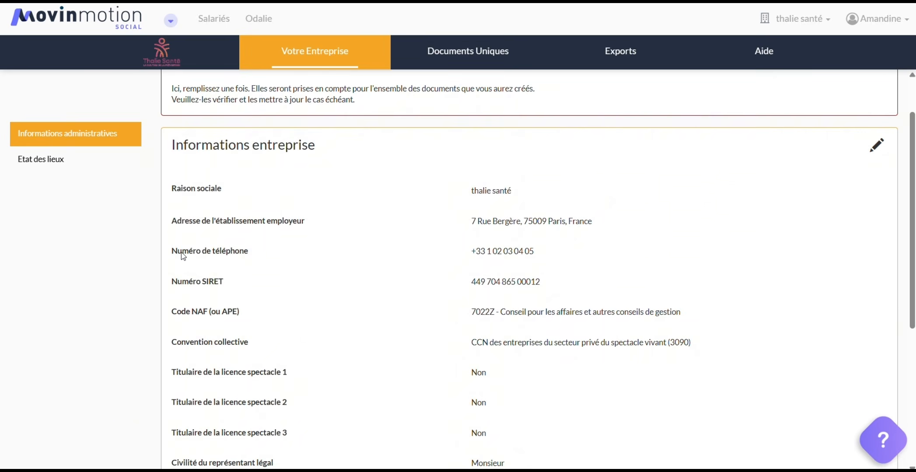
Step: Open the Etat des lieux page and view the entry form for a new workplace accident, leaving it without saving
{"action": "left_click", "coordinate": [102, 170]}
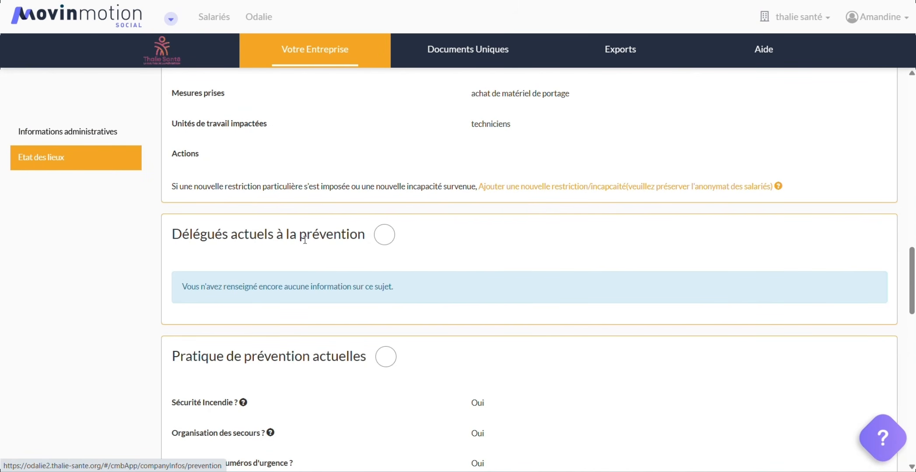
{"action": "scroll", "coordinate": [423, 311], "scroll_direction": "up", "scroll_amount": 8}
{"action": "scroll", "coordinate": [450, 323], "scroll_direction": "up", "scroll_amount": 15}
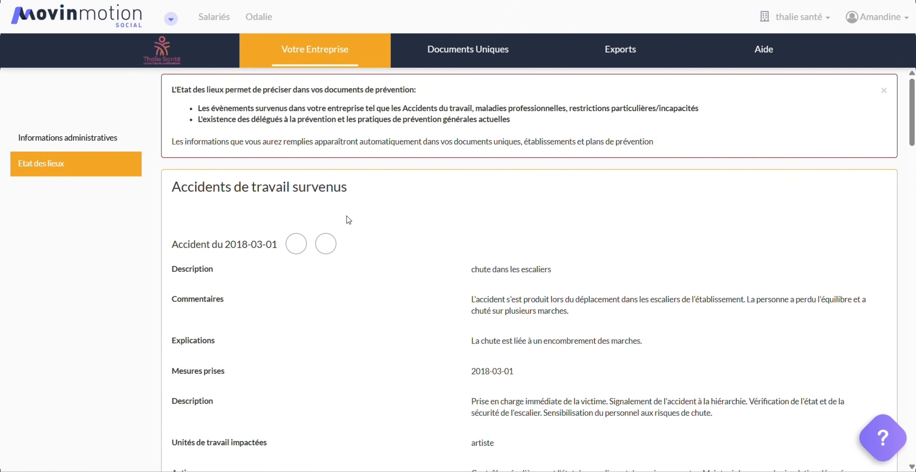
{"action": "scroll", "coordinate": [363, 236], "scroll_direction": "down", "scroll_amount": 3}
{"action": "scroll", "coordinate": [367, 301], "scroll_direction": "down", "scroll_amount": 1}
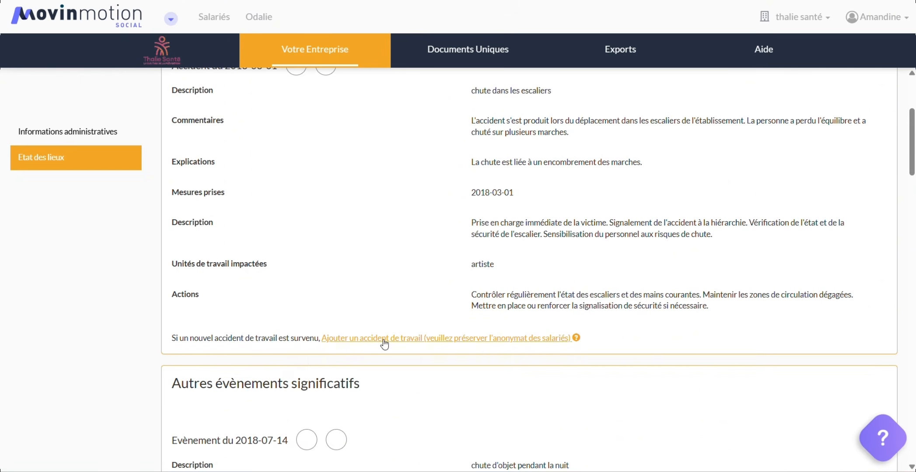
{"action": "left_click", "coordinate": [460, 345]}
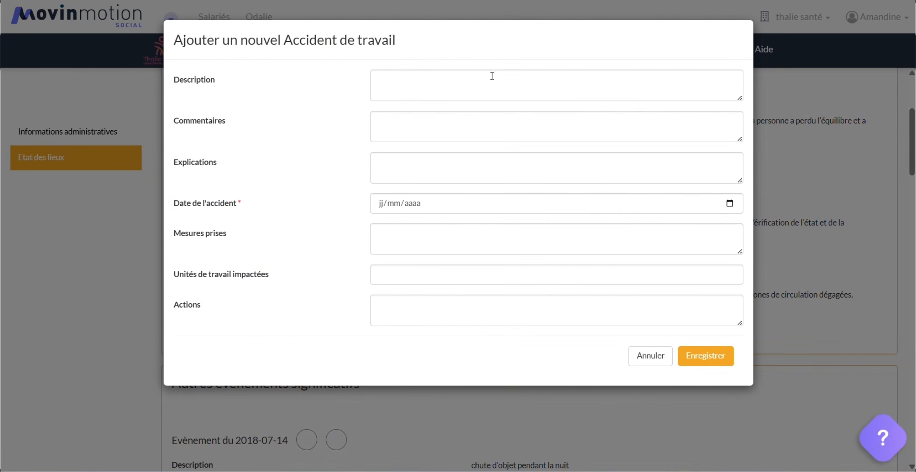
{"action": "left_click", "coordinate": [650, 356]}
Step: Open the current prevention delegates section for editing and look at the Délégué du personnel choices
{"action": "scroll", "coordinate": [579, 275], "scroll_direction": "down", "scroll_amount": 9}
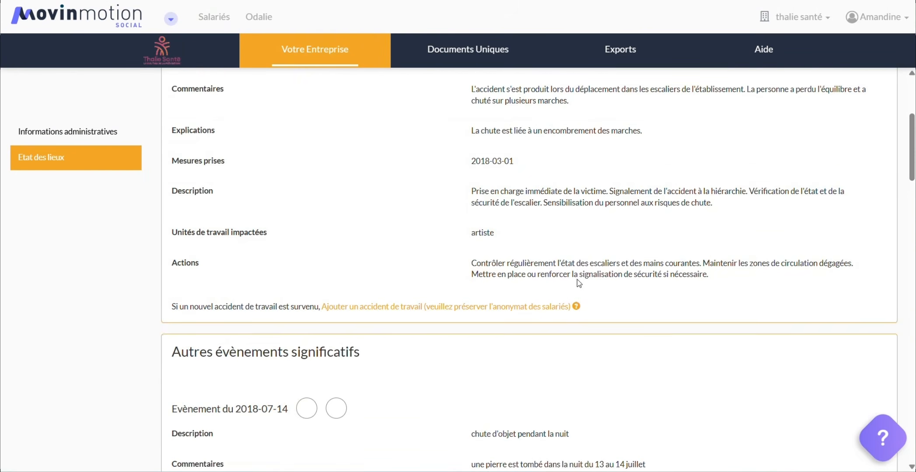
{"action": "scroll", "coordinate": [570, 264], "scroll_direction": "down", "scroll_amount": 4}
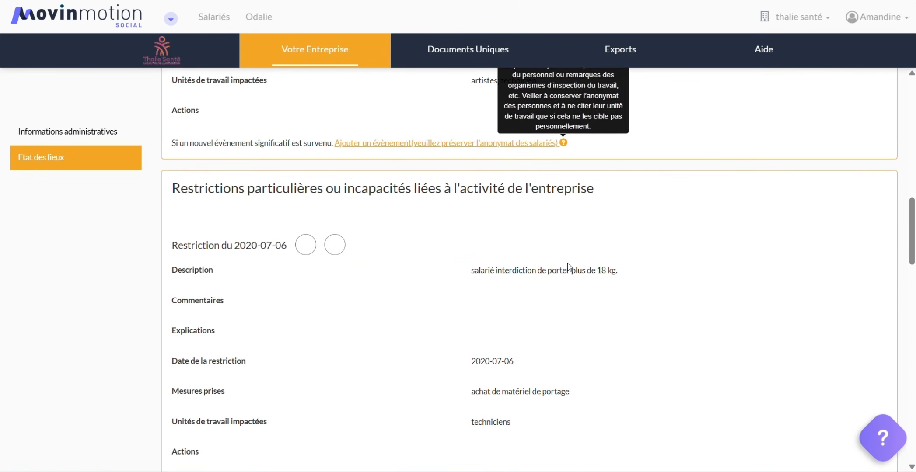
{"action": "scroll", "coordinate": [568, 253], "scroll_direction": "down", "scroll_amount": 3}
{"action": "scroll", "coordinate": [564, 254], "scroll_direction": "down", "scroll_amount": 4}
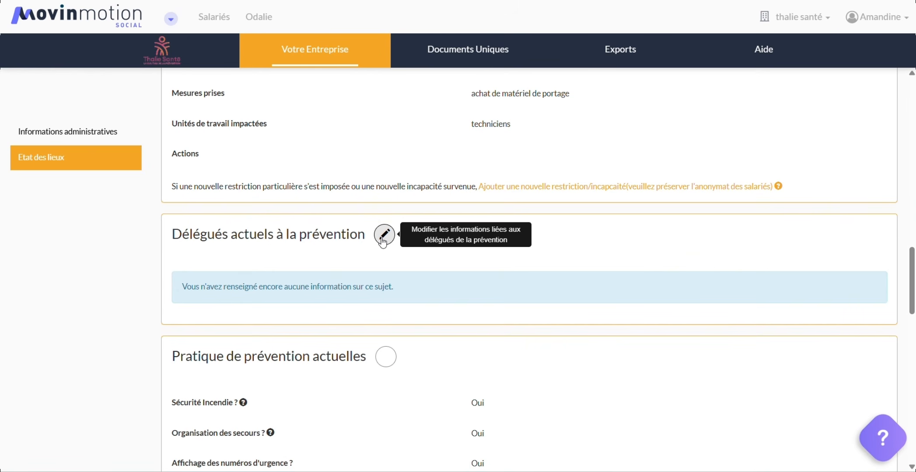
{"action": "left_click", "coordinate": [383, 239]}
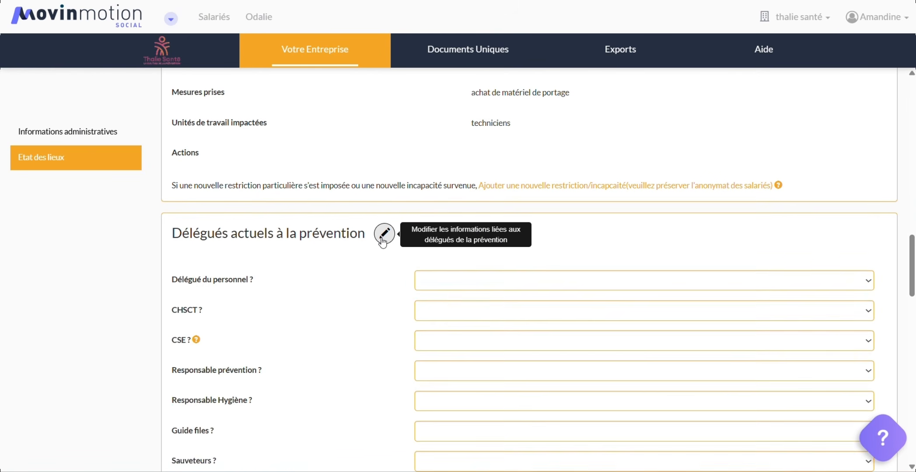
{"action": "scroll", "coordinate": [381, 241], "scroll_direction": "down", "scroll_amount": 1}
{"action": "scroll", "coordinate": [504, 181], "scroll_direction": "down", "scroll_amount": 1}
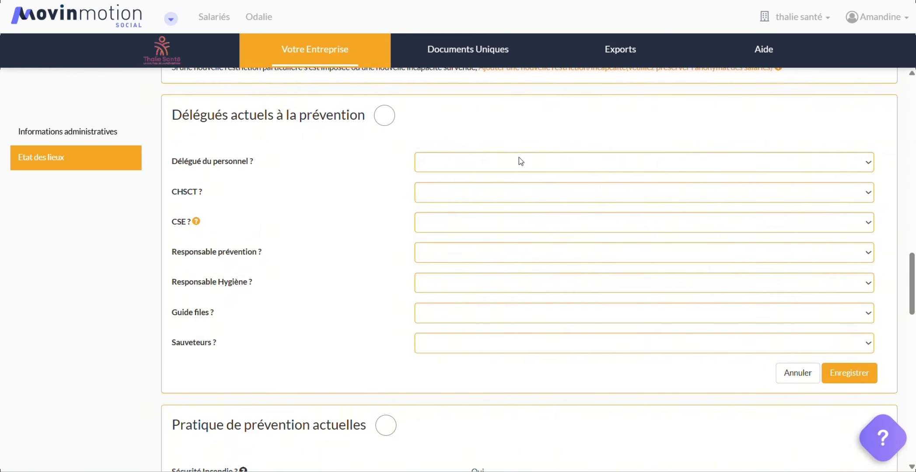
{"action": "left_click", "coordinate": [554, 158]}
{"action": "left_click", "coordinate": [561, 159]}
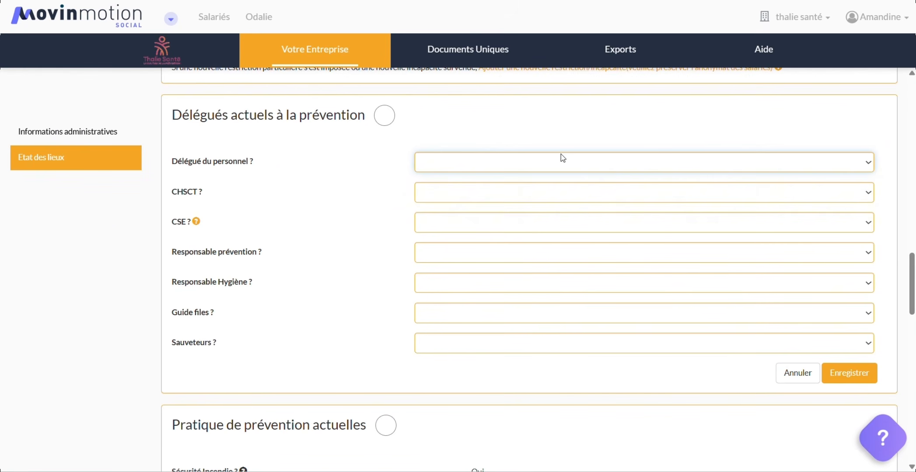
Step: Open the Obligation d'informations par tous moyens section for editing and examine its compliance questions
{"action": "scroll", "coordinate": [576, 166], "scroll_direction": "down", "scroll_amount": 2}
{"action": "scroll", "coordinate": [585, 202], "scroll_direction": "down", "scroll_amount": 3}
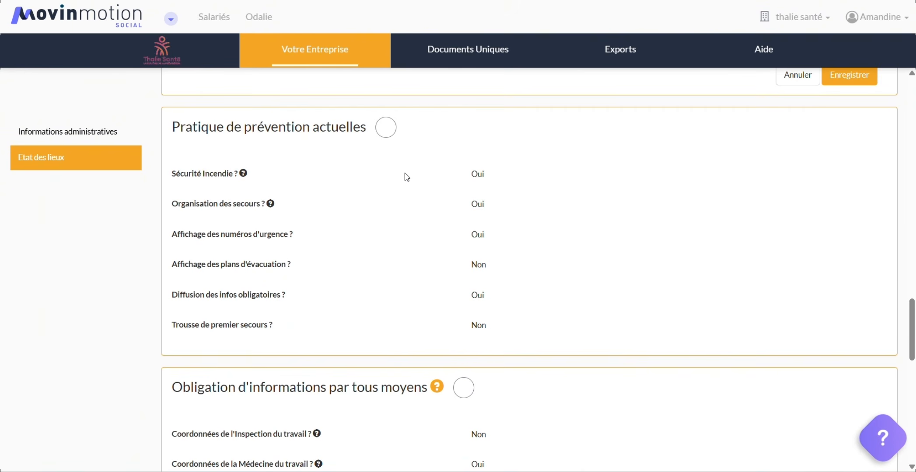
{"action": "scroll", "coordinate": [408, 179], "scroll_direction": "down", "scroll_amount": 4}
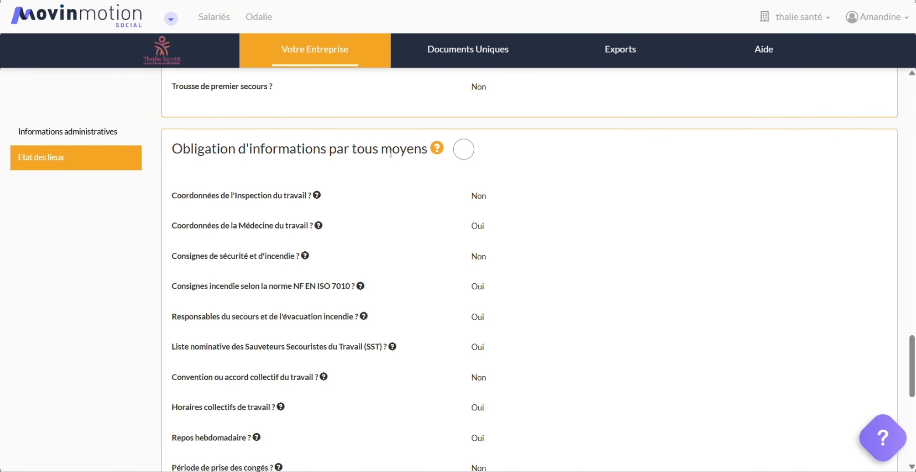
{"action": "left_click", "coordinate": [466, 153]}
{"action": "scroll", "coordinate": [497, 176], "scroll_direction": "down", "scroll_amount": 1}
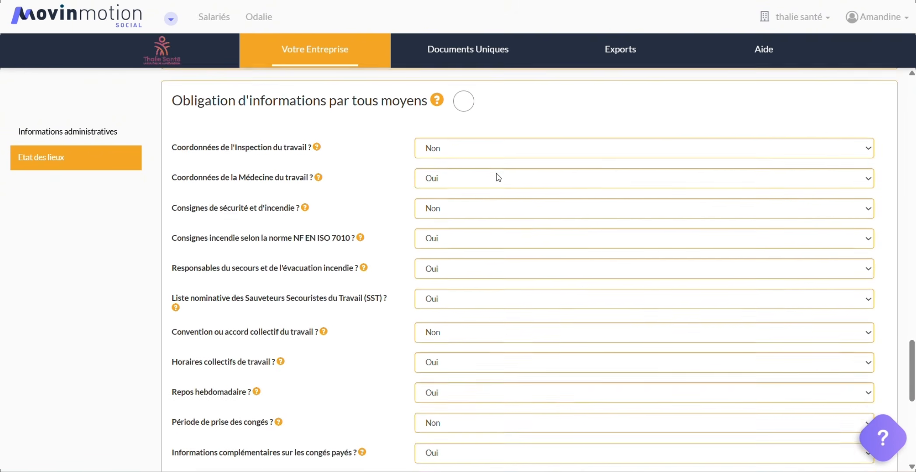
{"action": "scroll", "coordinate": [520, 197], "scroll_direction": "down", "scroll_amount": 4}
{"action": "scroll", "coordinate": [525, 201], "scroll_direction": "down", "scroll_amount": 3}
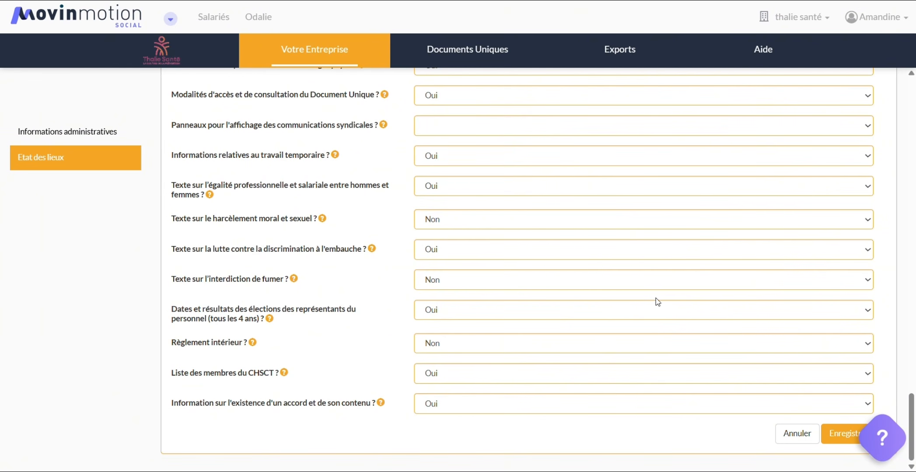
Step: Create a Document Unique named "test" under the CCN des entreprises du secteur privé du spectacle vivant (3090)
{"action": "left_click", "coordinate": [455, 59]}
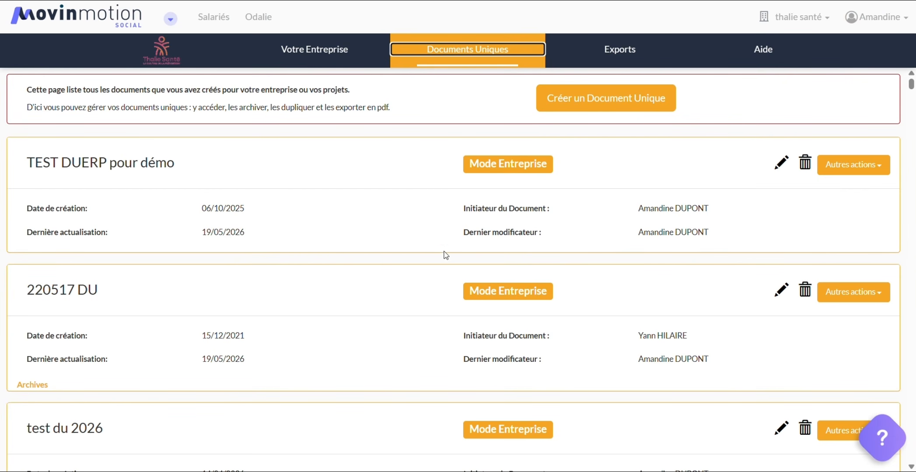
{"action": "scroll", "coordinate": [444, 253], "scroll_direction": "down", "scroll_amount": 7}
{"action": "scroll", "coordinate": [493, 302], "scroll_direction": "up", "scroll_amount": 7}
{"action": "left_click", "coordinate": [576, 101]}
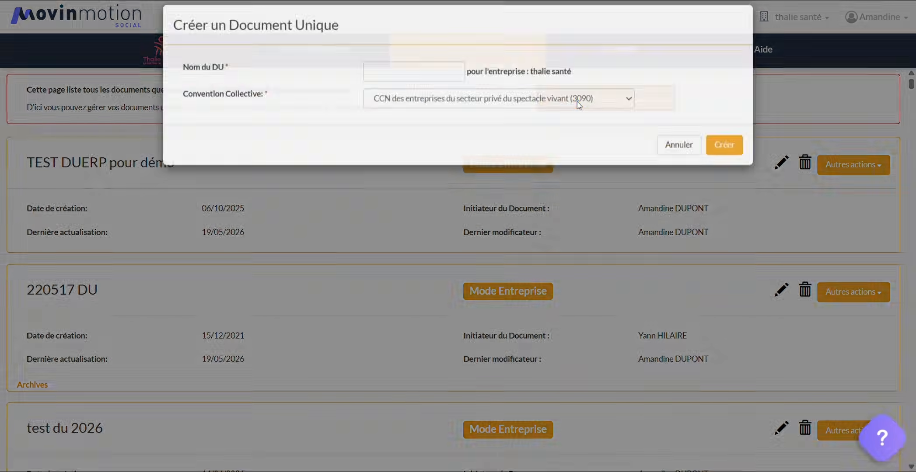
{"action": "left_click", "coordinate": [428, 82]}
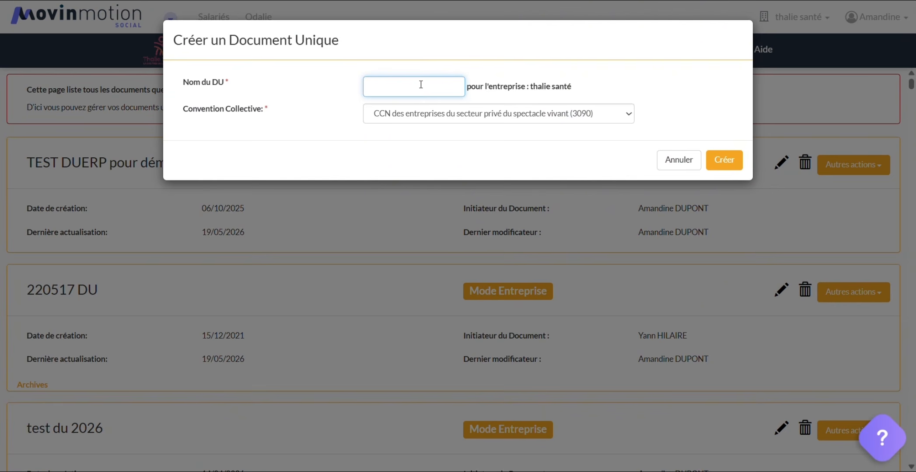
{"action": "type", "text": "test"}
{"action": "left_click", "coordinate": [465, 116]}
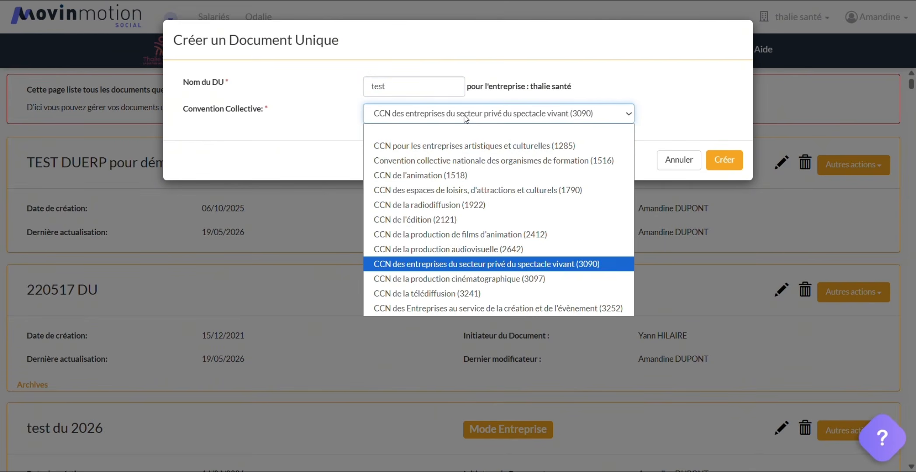
{"action": "left_click", "coordinate": [562, 119]}
{"action": "left_click", "coordinate": [726, 161]}
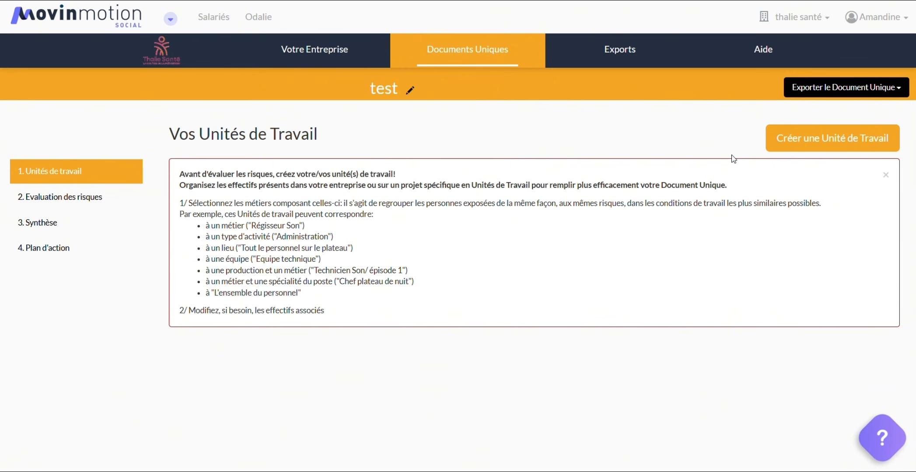
Step: Start a new work unit labelled "administration" and add the Assistant comptable job to it
{"action": "left_click", "coordinate": [822, 138]}
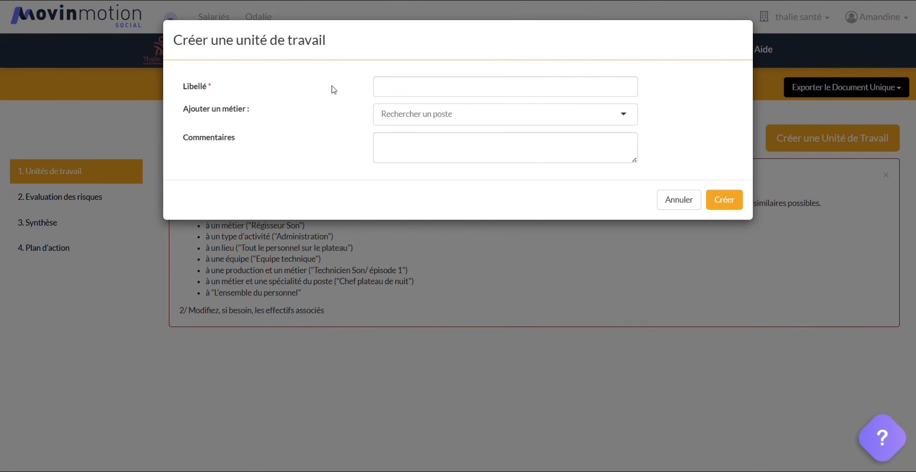
{"action": "left_click", "coordinate": [419, 84]}
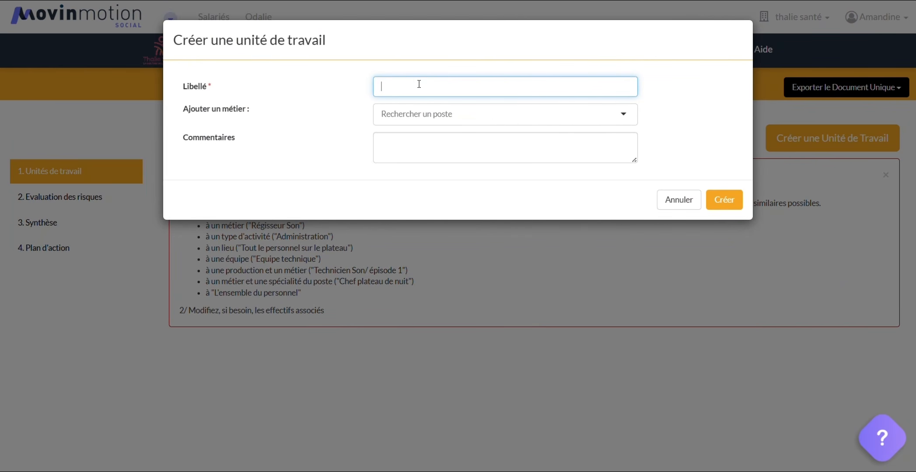
{"action": "type", "text": "administration"}
{"action": "left_click", "coordinate": [503, 121]}
{"action": "scroll", "coordinate": [511, 203], "scroll_direction": "down", "scroll_amount": 5}
{"action": "scroll", "coordinate": [509, 193], "scroll_direction": "up", "scroll_amount": 5}
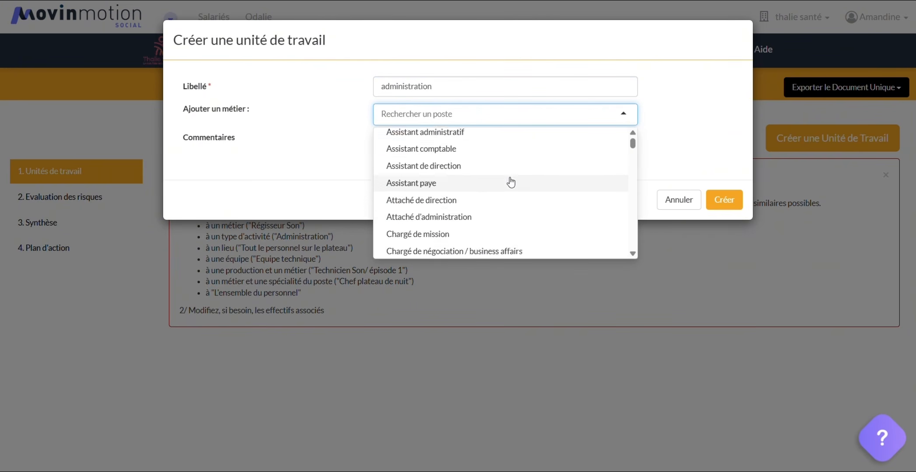
{"action": "left_click", "coordinate": [473, 112]}
{"action": "type", "text": "as"}
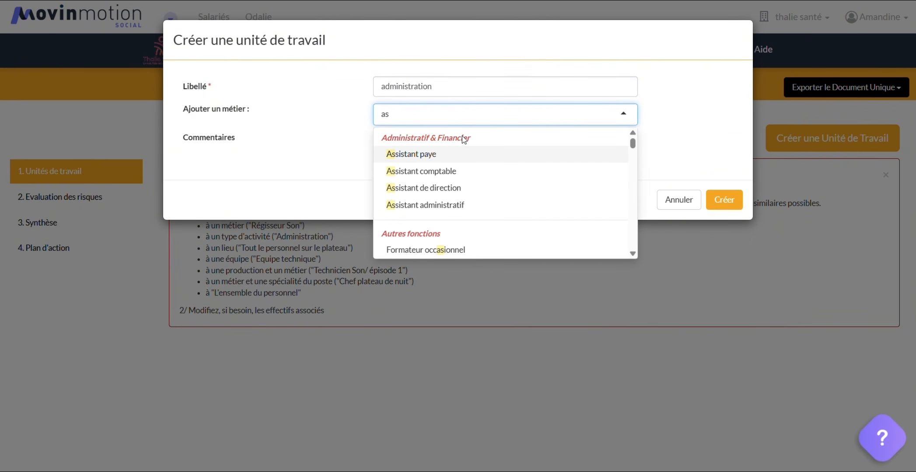
{"action": "left_click", "coordinate": [436, 171]}
Step: Add the Administrateur job to the administration work unit
{"action": "type", "text": "a"}
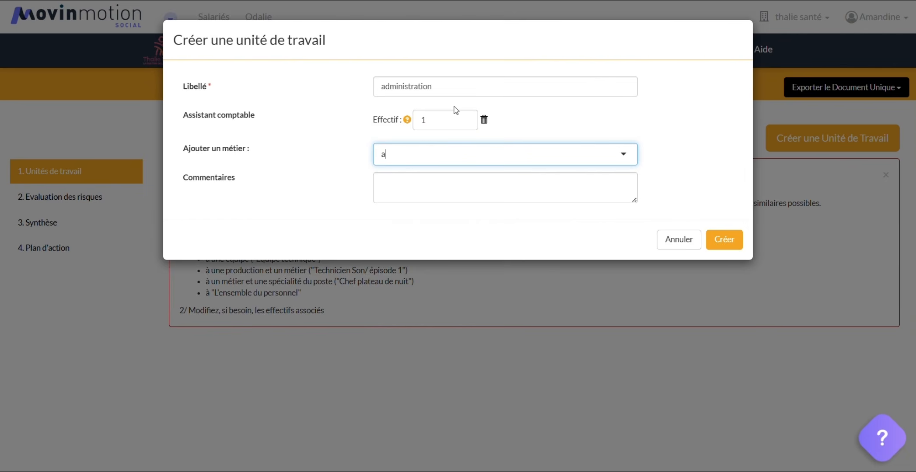
{"action": "type", "text": "s"}
{"action": "key", "text": "BackSpace"}
{"action": "key", "text": "BackSpace"}
{"action": "type", "text": "admi"}
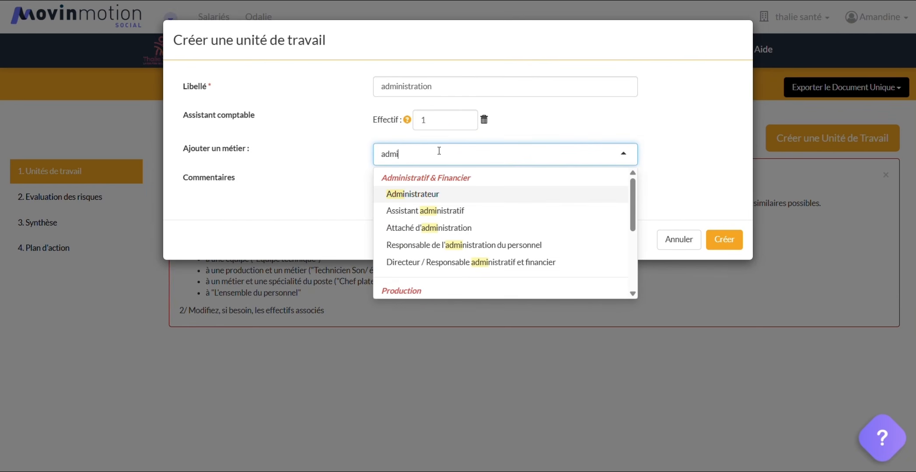
{"action": "left_click", "coordinate": [435, 193]}
Step: Add the Chef administrateur de production job and create the administration work unit without a comment
{"action": "type", "text": "chef d"}
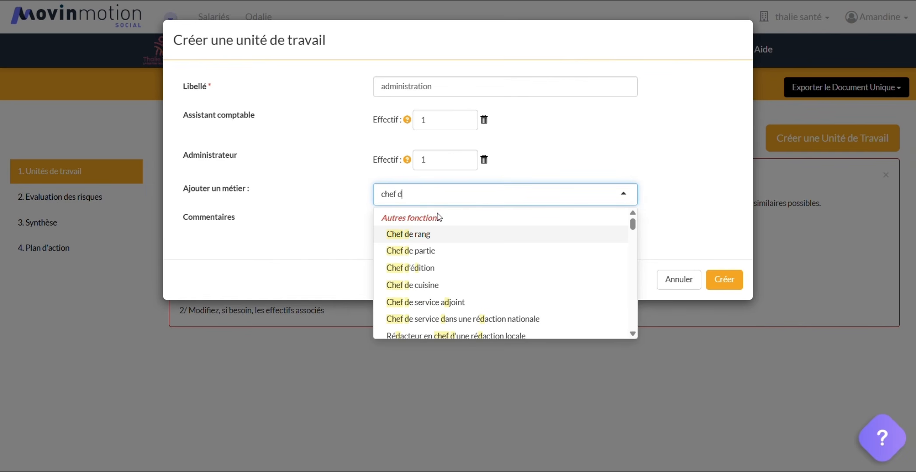
{"action": "type", "text": "dm"}
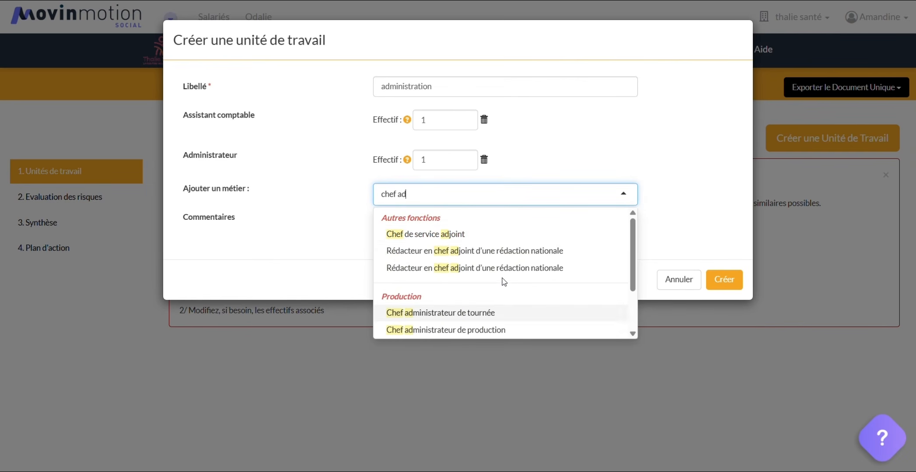
{"action": "type", "text": "i"}
{"action": "left_click", "coordinate": [502, 249]}
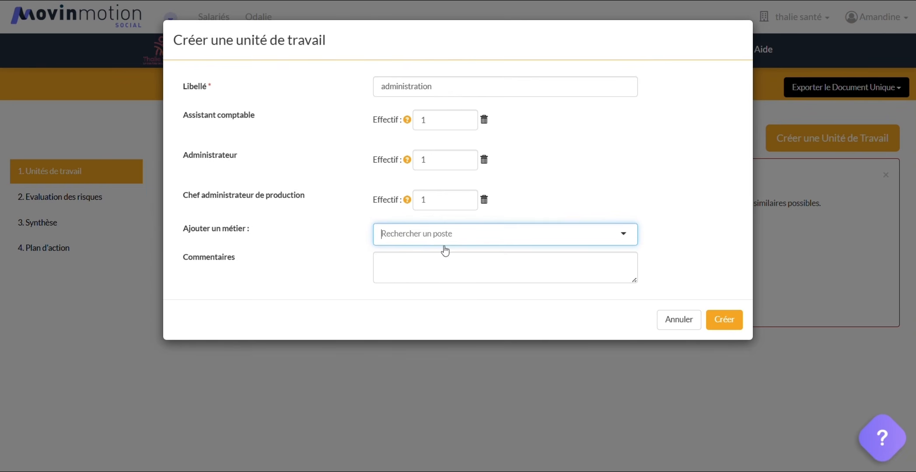
{"action": "left_click", "coordinate": [427, 274]}
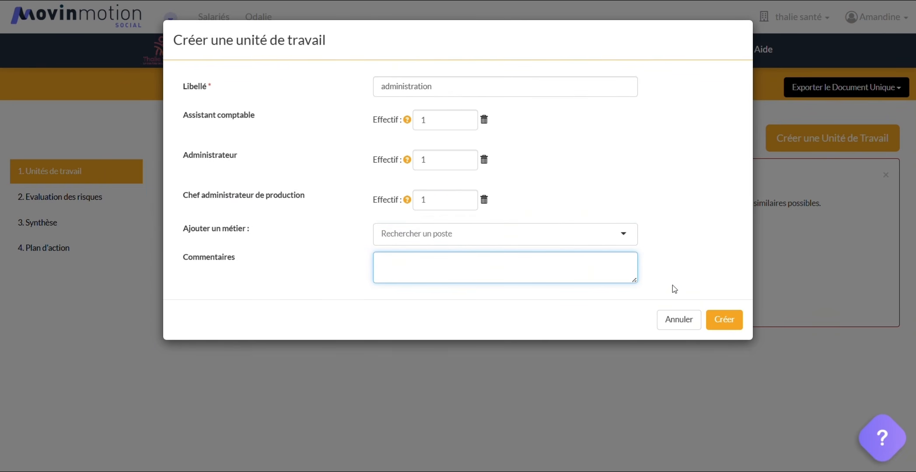
{"action": "left_click", "coordinate": [728, 327]}
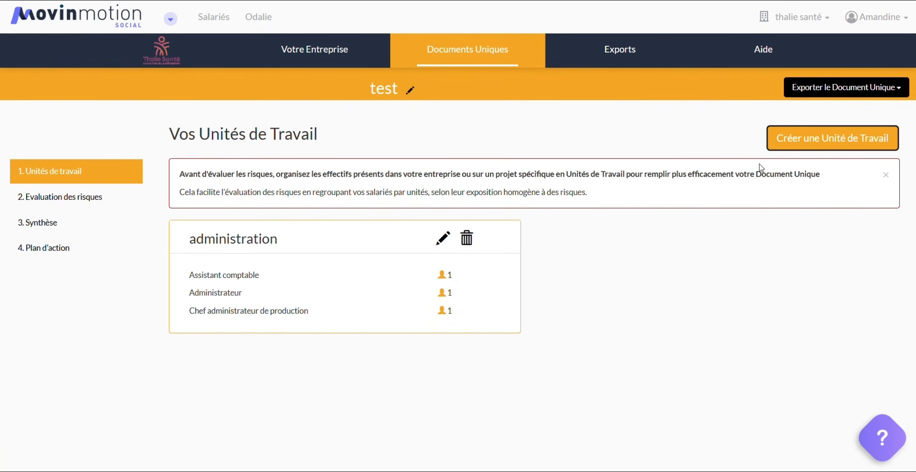
Step: Start a new work unit labelled "régie" and add the Régisseur lumière job to it
{"action": "left_click", "coordinate": [807, 146]}
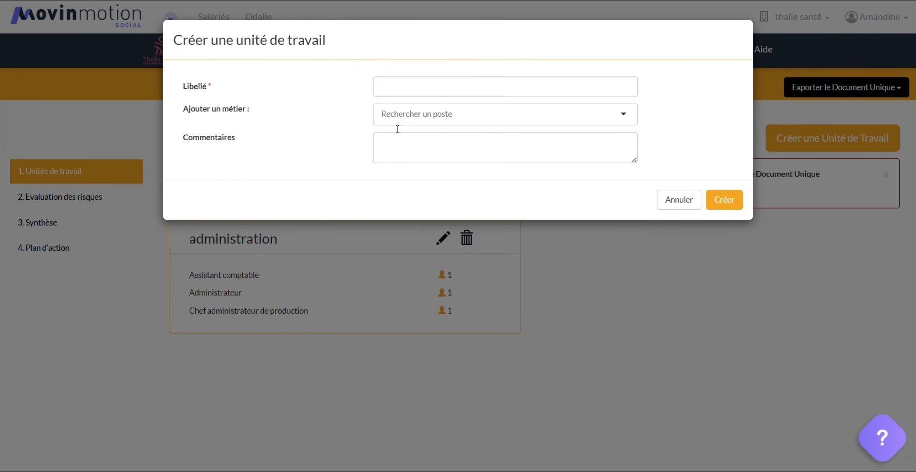
{"action": "left_click", "coordinate": [426, 82]}
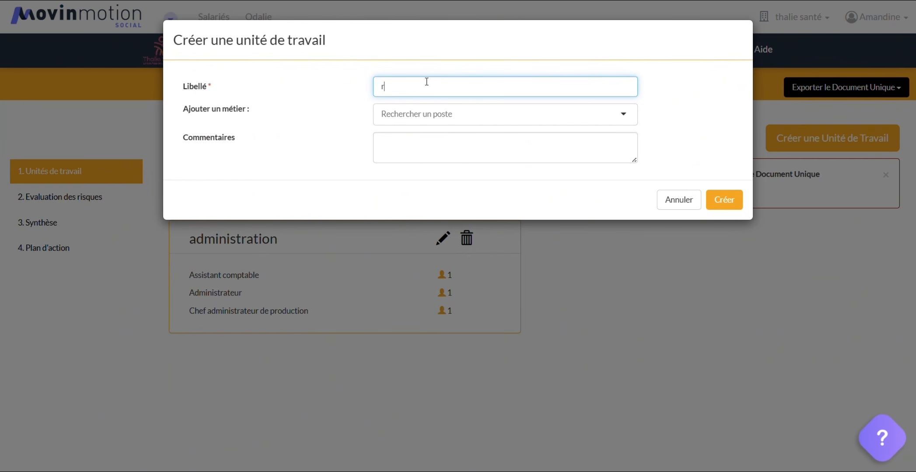
{"action": "left_click", "coordinate": [447, 109]}
{"action": "type", "text": "régisseur"}
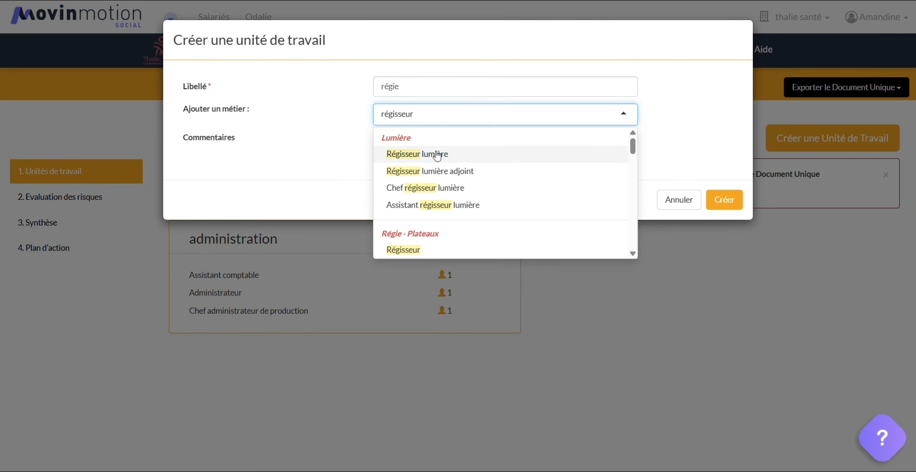
{"action": "left_click", "coordinate": [435, 153]}
Step: Add the Régisseur plateau job and create the régie work unit without a comment
{"action": "type", "text": "régisseur"}
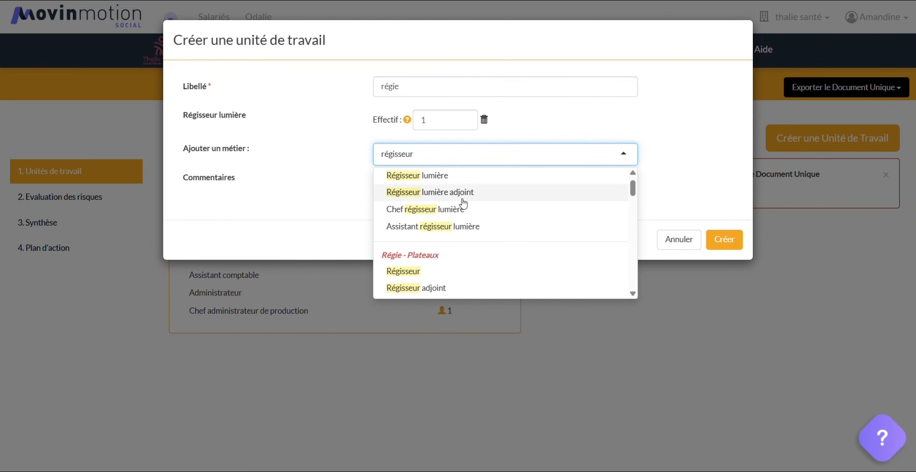
{"action": "scroll", "coordinate": [462, 229], "scroll_direction": "down", "scroll_amount": 2}
{"action": "left_click", "coordinate": [439, 276]}
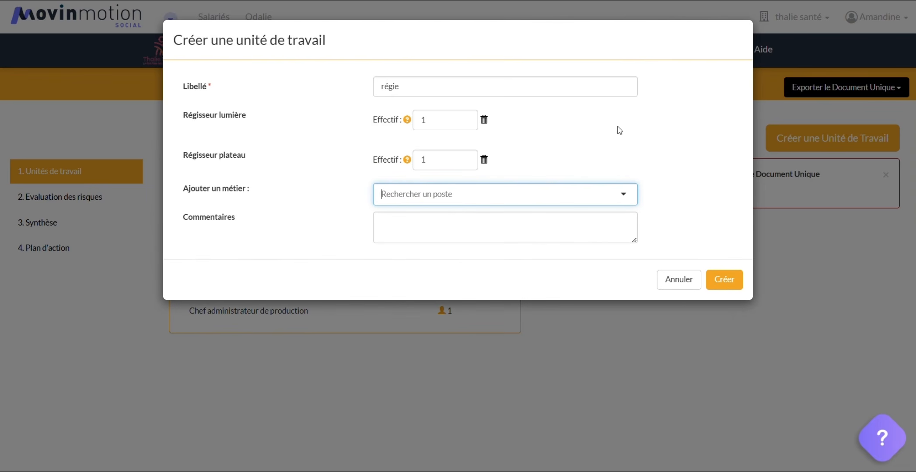
{"action": "left_click", "coordinate": [724, 278]}
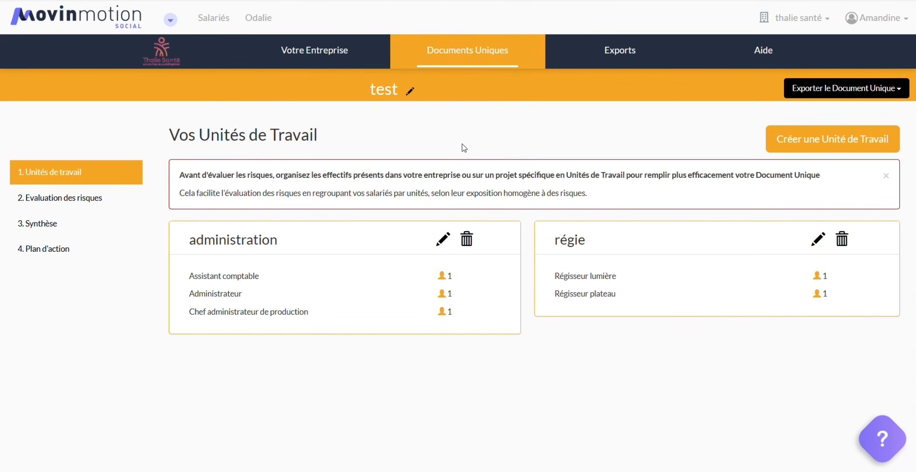
Step: Go to the risk evaluation of the Document Unique and add the Bruit risk to it
{"action": "left_click", "coordinate": [86, 199]}
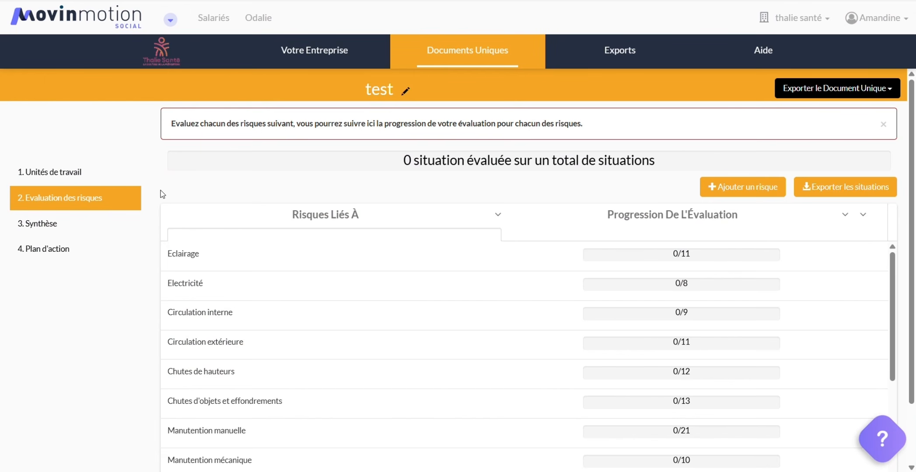
{"action": "scroll", "coordinate": [441, 260], "scroll_direction": "down", "scroll_amount": 2}
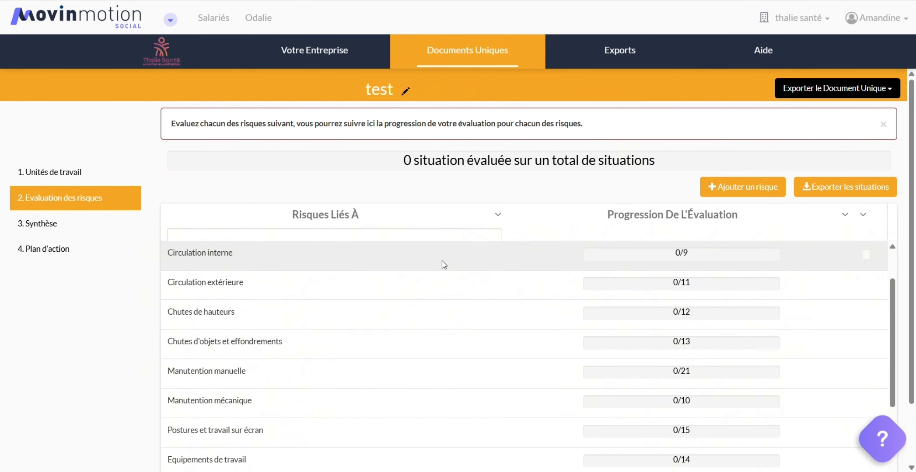
{"action": "scroll", "coordinate": [441, 260], "scroll_direction": "down", "scroll_amount": 3}
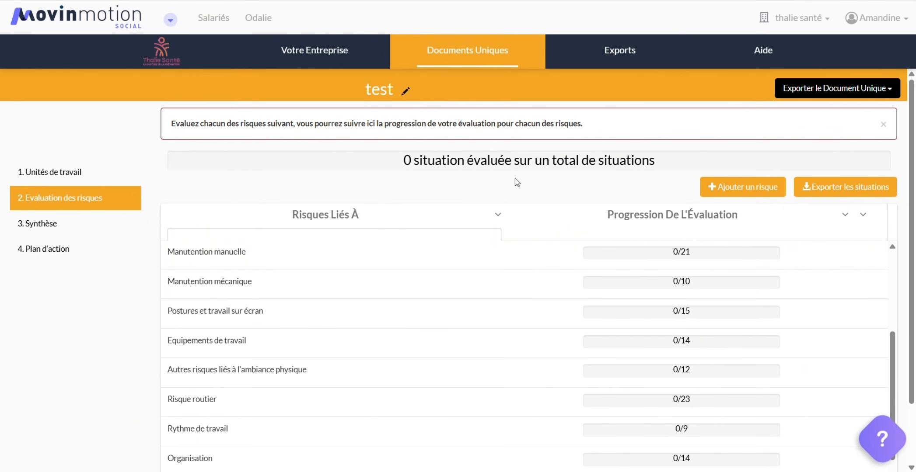
{"action": "scroll", "coordinate": [518, 181], "scroll_direction": "down", "scroll_amount": 2}
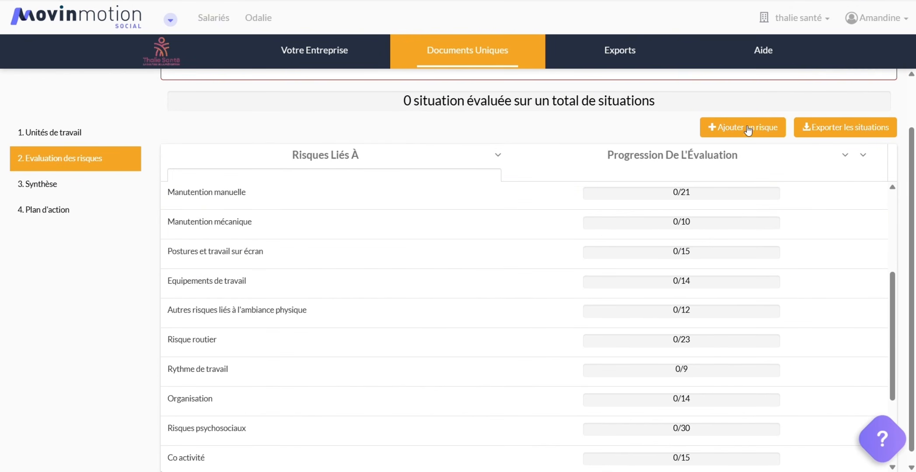
{"action": "left_click", "coordinate": [746, 127]}
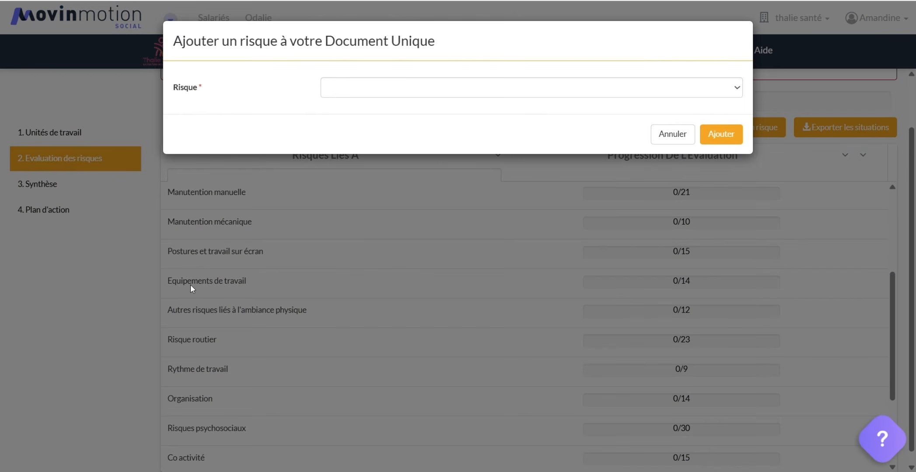
{"action": "left_click", "coordinate": [634, 90]}
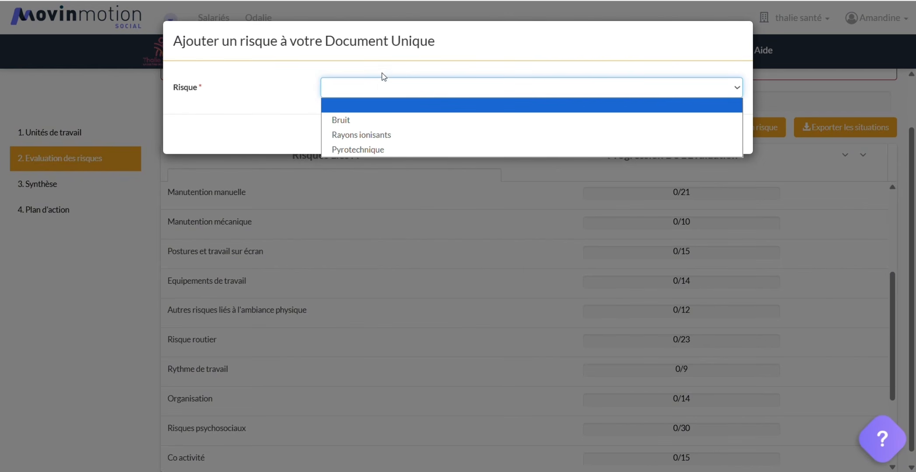
{"action": "left_click", "coordinate": [365, 118]}
{"action": "left_click", "coordinate": [722, 137]}
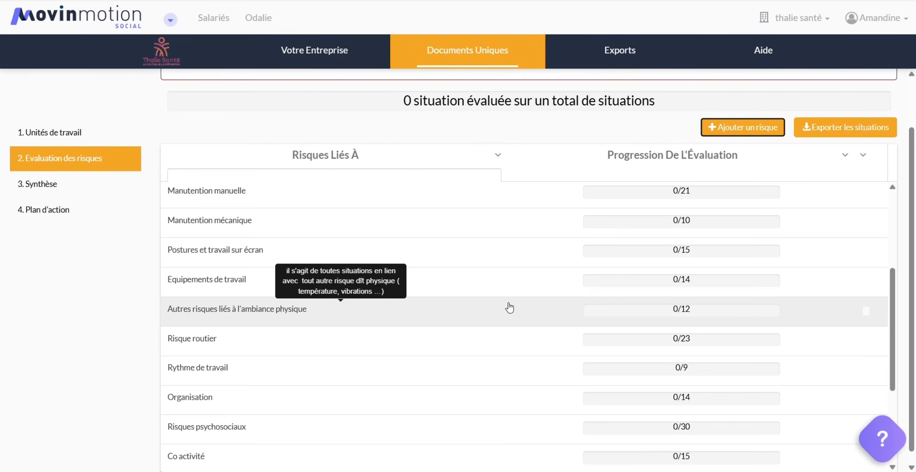
Step: Delete the Co activité risk from the risk evaluation list
{"action": "scroll", "coordinate": [521, 271], "scroll_direction": "down", "scroll_amount": 2}
{"action": "scroll", "coordinate": [538, 201], "scroll_direction": "down", "scroll_amount": 3}
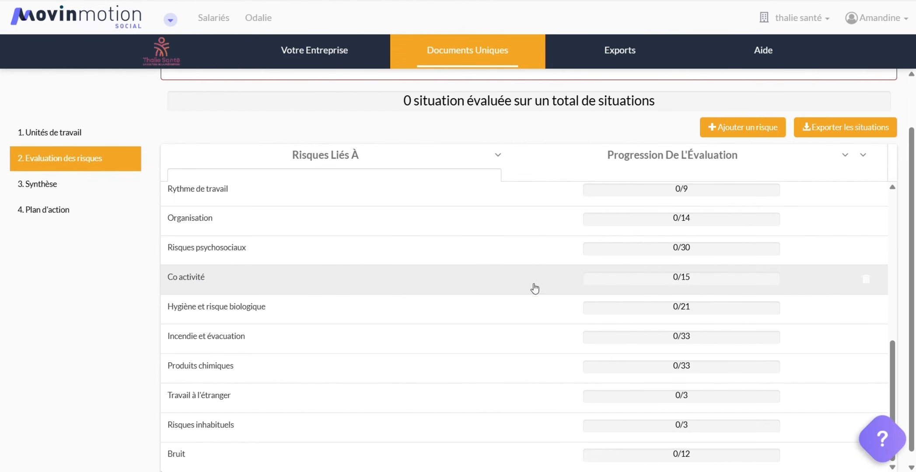
{"action": "left_click", "coordinate": [867, 282]}
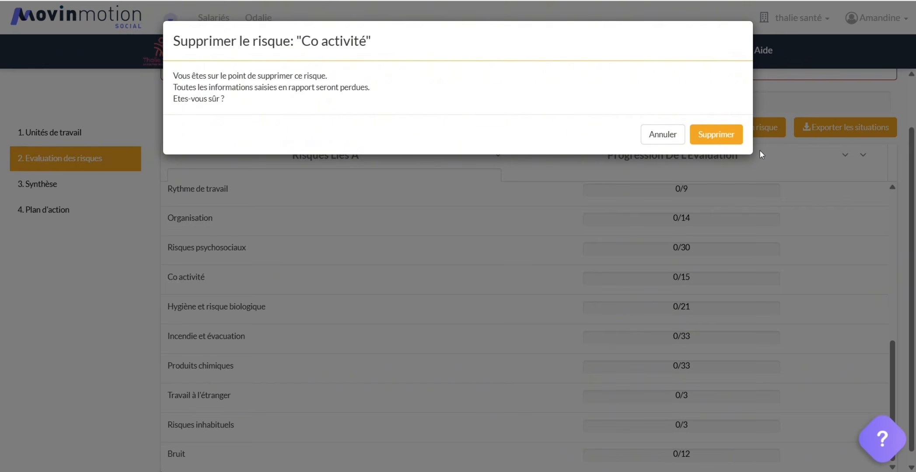
{"action": "left_click", "coordinate": [725, 139]}
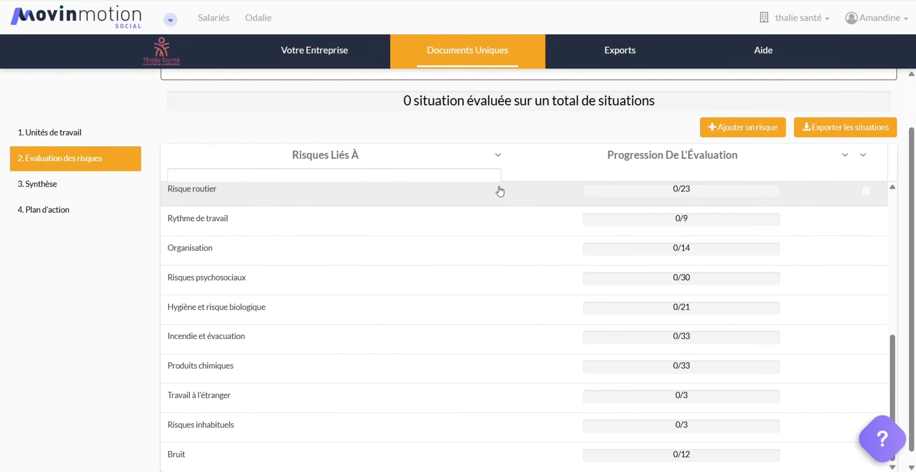
Step: Open the Bruit risk and look through its list of situations to evaluate
{"action": "left_click", "coordinate": [184, 454]}
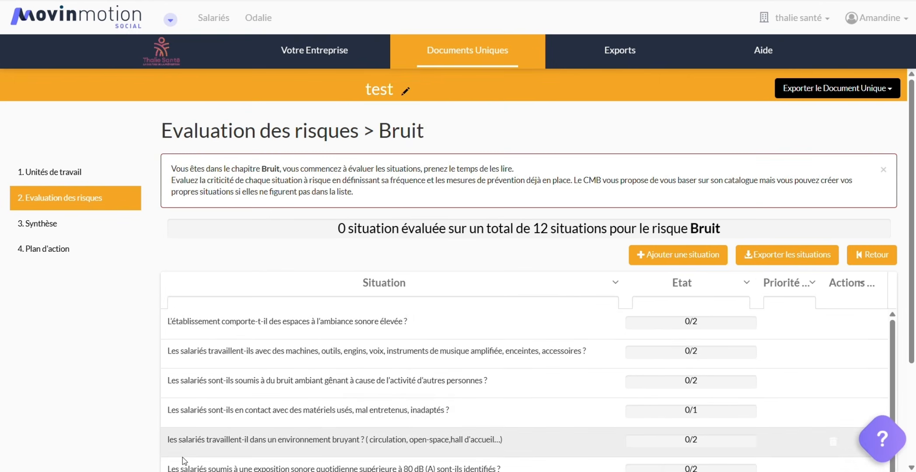
{"action": "scroll", "coordinate": [583, 178], "scroll_direction": "down", "scroll_amount": 1}
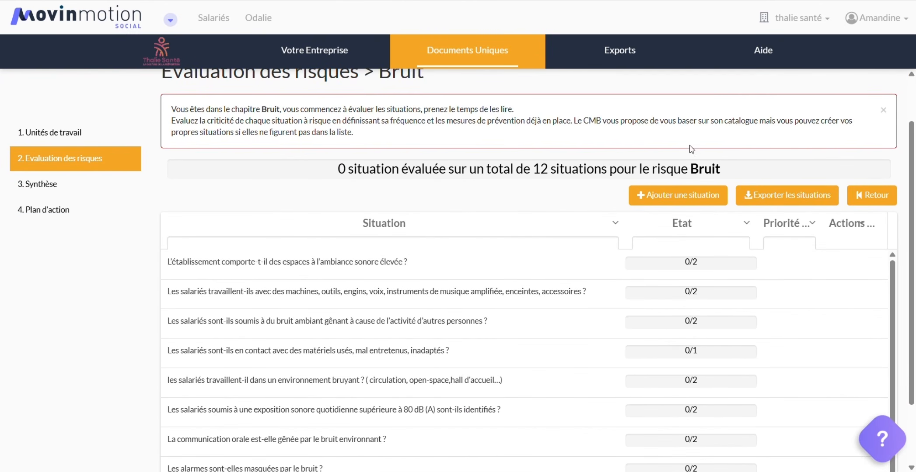
{"action": "left_click_drag", "start_coordinate": [534, 169], "coordinate": [610, 169]}
{"action": "left_click", "coordinate": [395, 195]}
{"action": "mouse_move", "coordinate": [405, 265]}
{"action": "scroll", "coordinate": [406, 265], "scroll_direction": "down", "scroll_amount": 2}
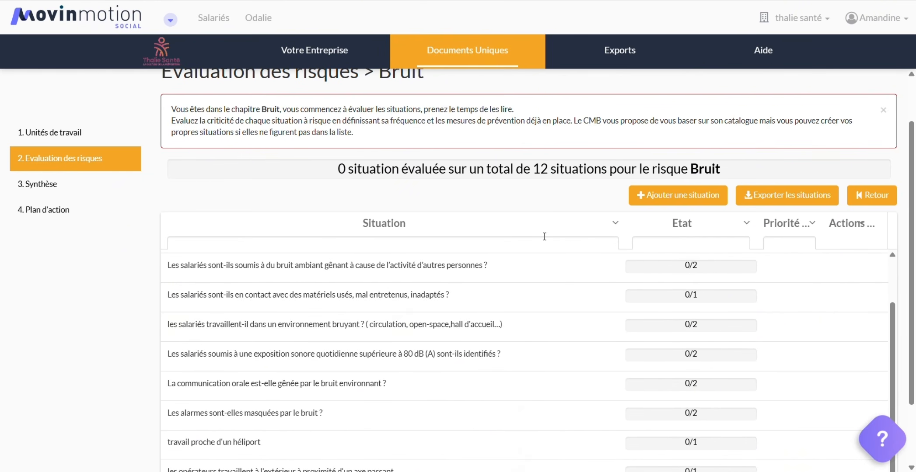
Step: Examine the form for creating a new situation under the Bruit risk and close it without creating one
{"action": "left_click", "coordinate": [659, 196]}
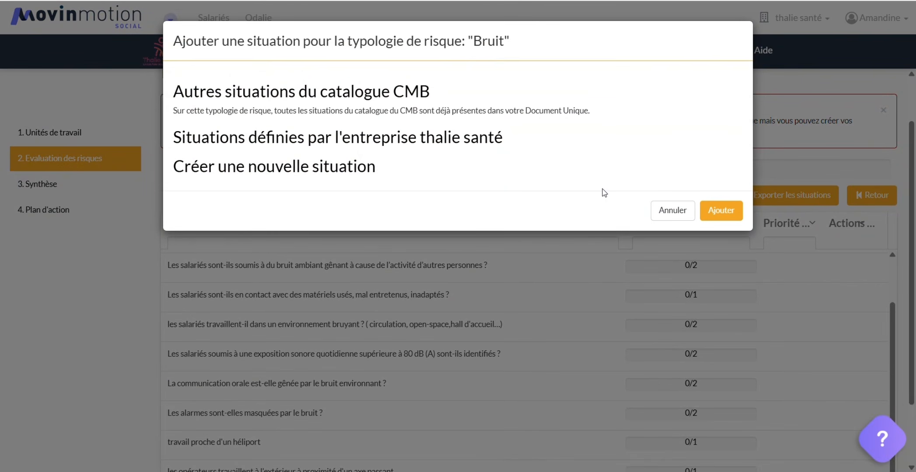
{"action": "left_click", "coordinate": [303, 166]}
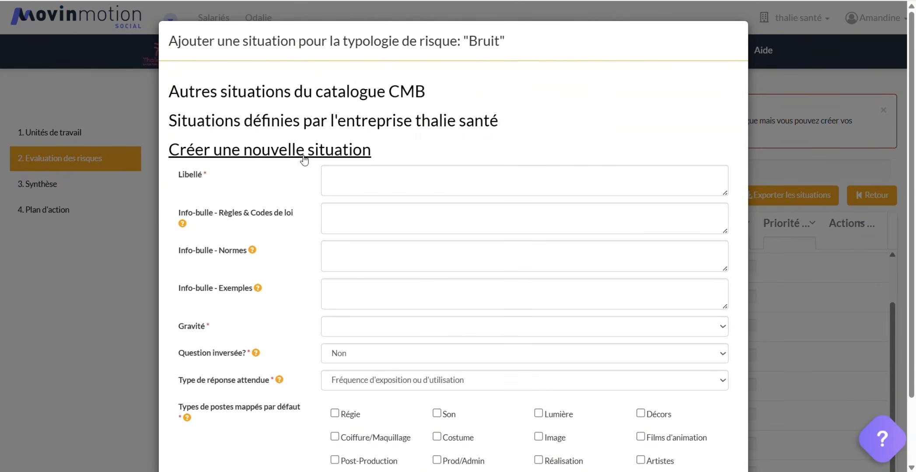
{"action": "scroll", "coordinate": [409, 151], "scroll_direction": "down", "scroll_amount": 1}
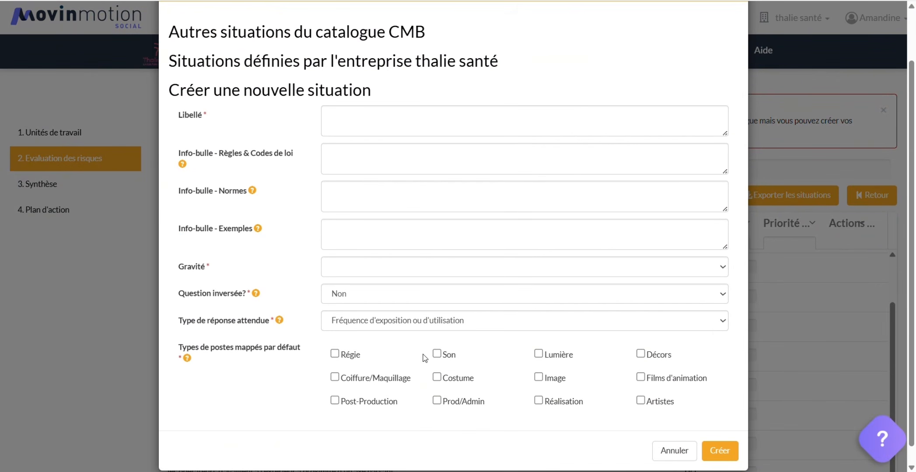
{"action": "left_click", "coordinate": [671, 451]}
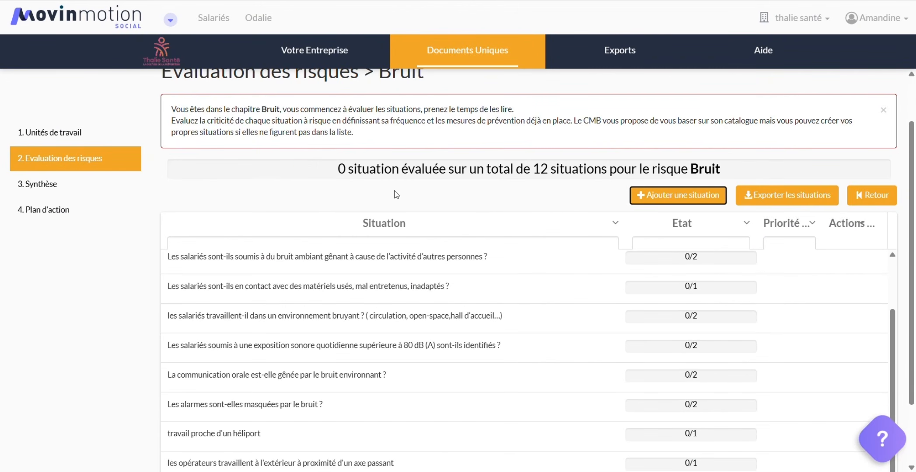
Step: Delete the situation "travail proche d'un héliport" from the Bruit risk
{"action": "scroll", "coordinate": [395, 194], "scroll_direction": "down", "scroll_amount": 2}
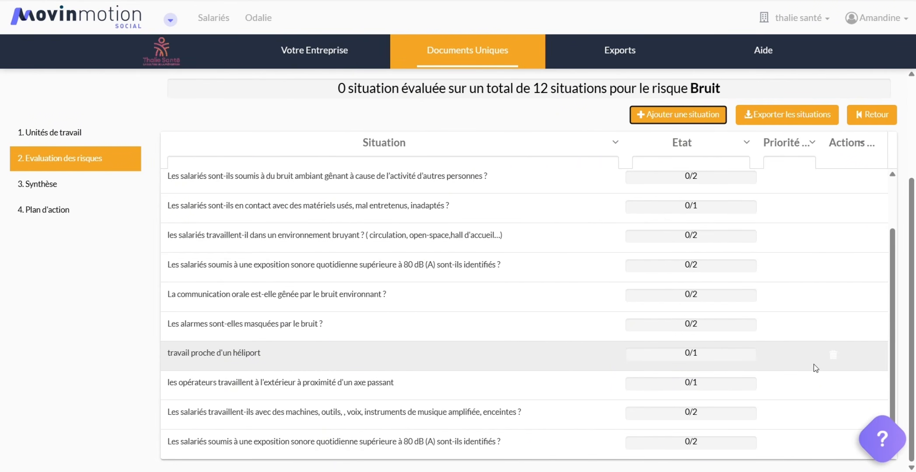
{"action": "left_click", "coordinate": [833, 361]}
{"action": "left_click", "coordinate": [730, 134]}
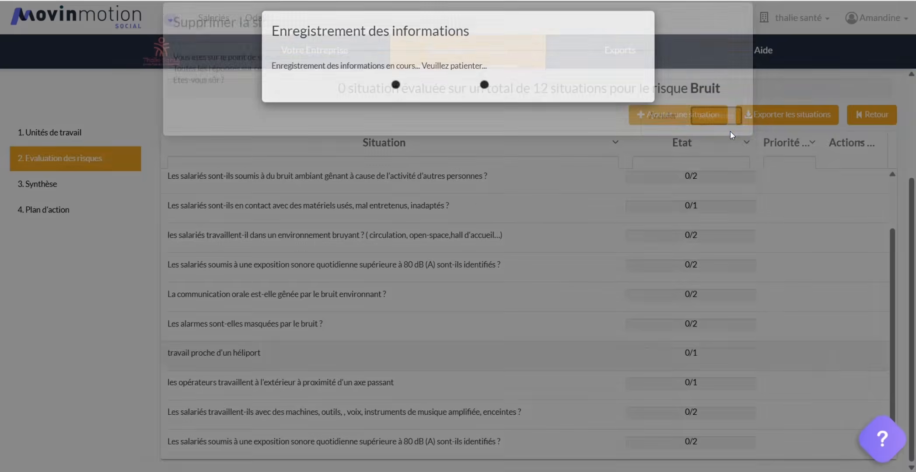
Step: Open the situation "L'établissement comporte-t-il des espaces à l'ambiance sonore élevée ?" and choose to evaluate it for all work units
{"action": "scroll", "coordinate": [482, 257], "scroll_direction": "up", "scroll_amount": 4}
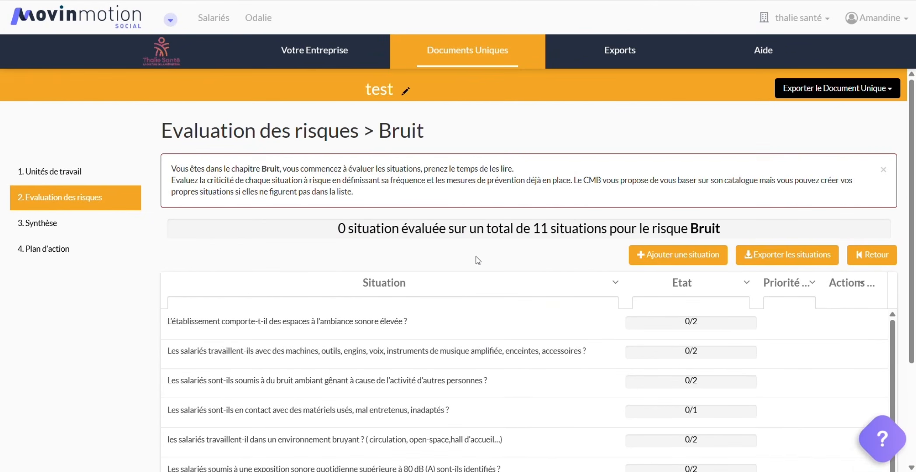
{"action": "scroll", "coordinate": [476, 259], "scroll_direction": "down", "scroll_amount": 1}
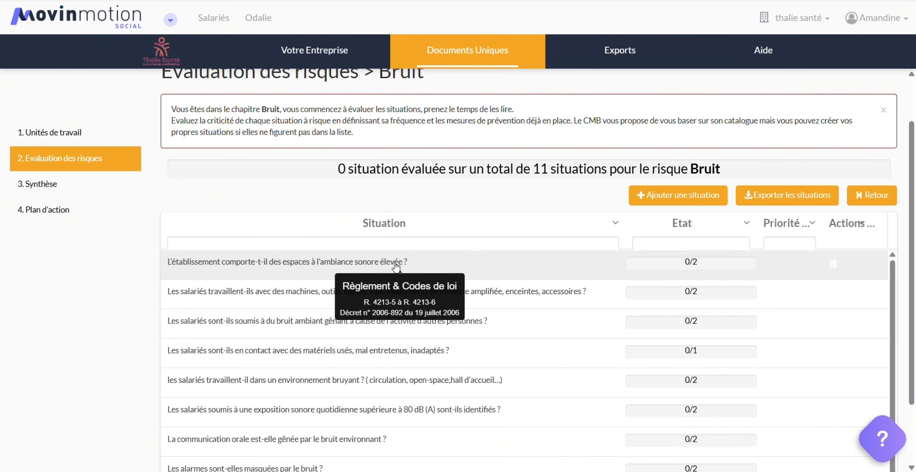
{"action": "left_click", "coordinate": [396, 267]}
{"action": "scroll", "coordinate": [586, 149], "scroll_direction": "down", "scroll_amount": 1}
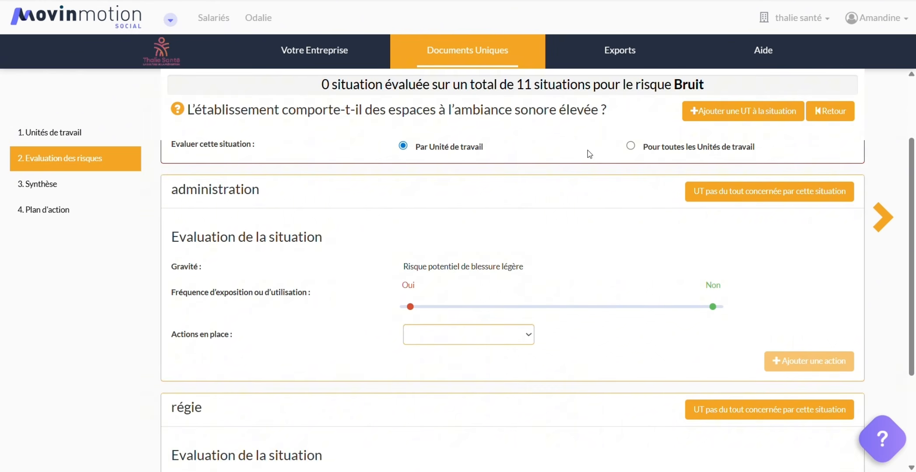
{"action": "scroll", "coordinate": [605, 252], "scroll_direction": "up", "scroll_amount": 1}
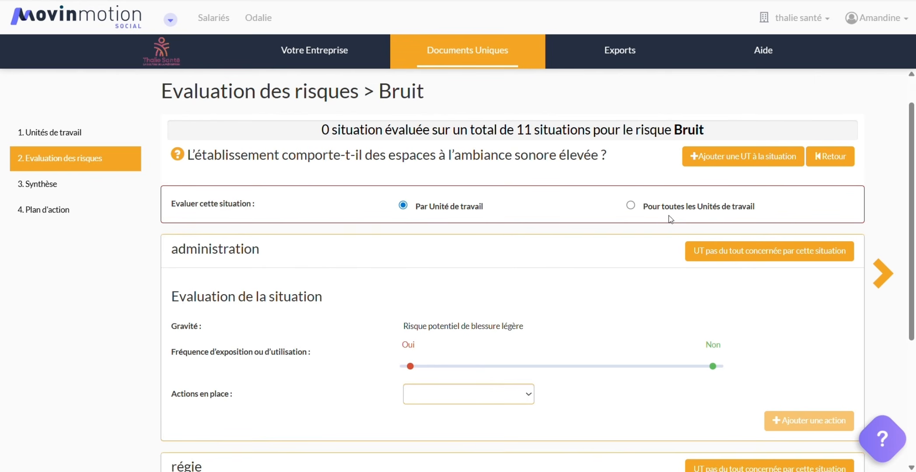
{"action": "scroll", "coordinate": [661, 218], "scroll_direction": "down", "scroll_amount": 1}
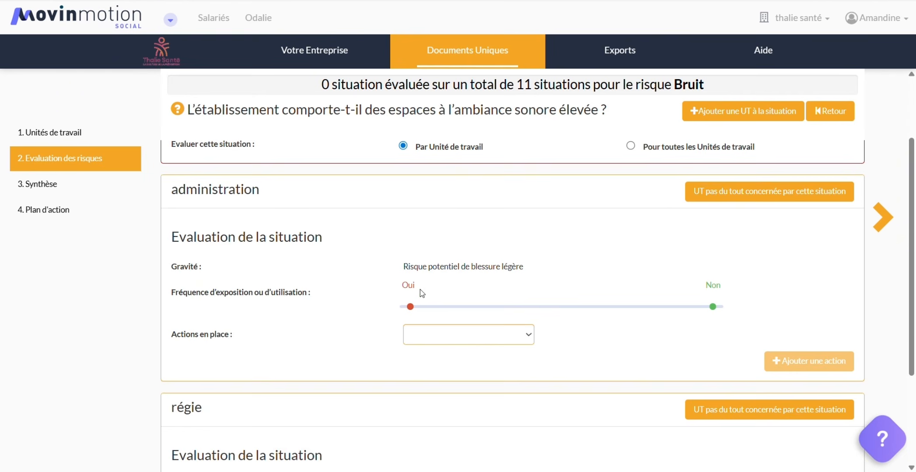
{"action": "scroll", "coordinate": [422, 293], "scroll_direction": "up", "scroll_amount": 1}
{"action": "left_click", "coordinate": [630, 206]}
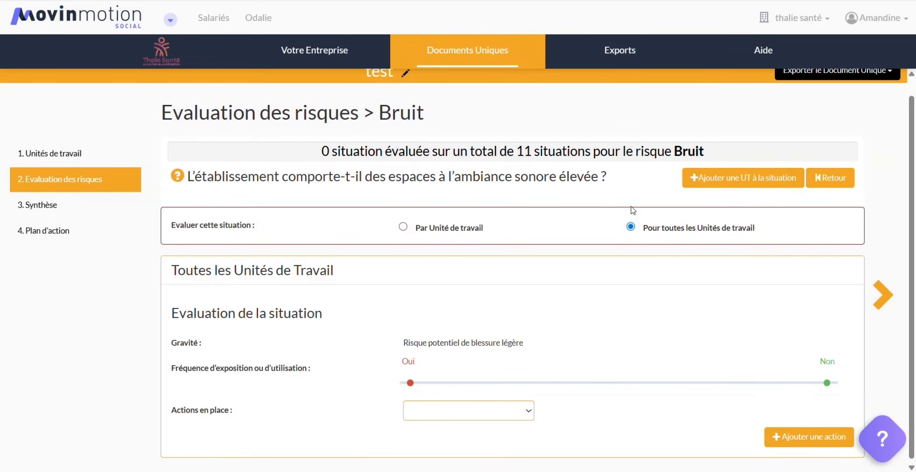
Step: Set the situation's exposure frequency to Oui and its actions in place to Adaptée(s) for all work units
{"action": "scroll", "coordinate": [623, 270], "scroll_direction": "down", "scroll_amount": 1}
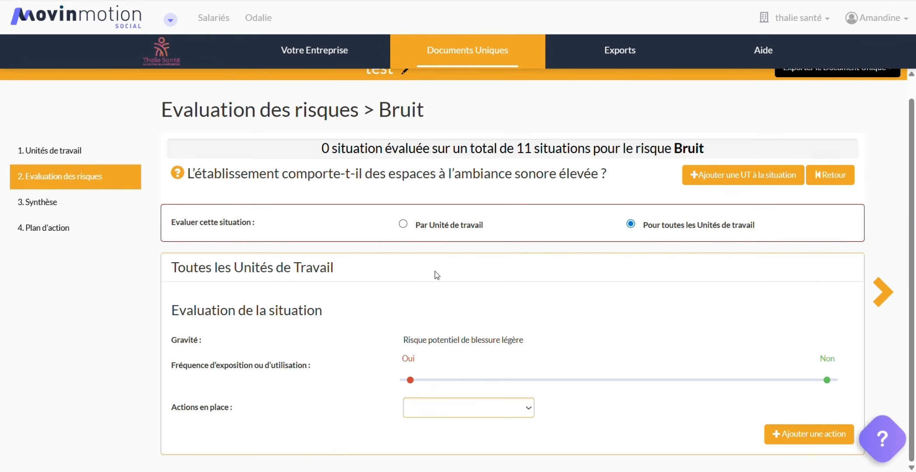
{"action": "double_click", "coordinate": [176, 346]}
{"action": "left_click", "coordinate": [215, 340]}
{"action": "double_click", "coordinate": [195, 343]}
{"action": "left_click", "coordinate": [255, 353]}
{"action": "left_click", "coordinate": [416, 381]}
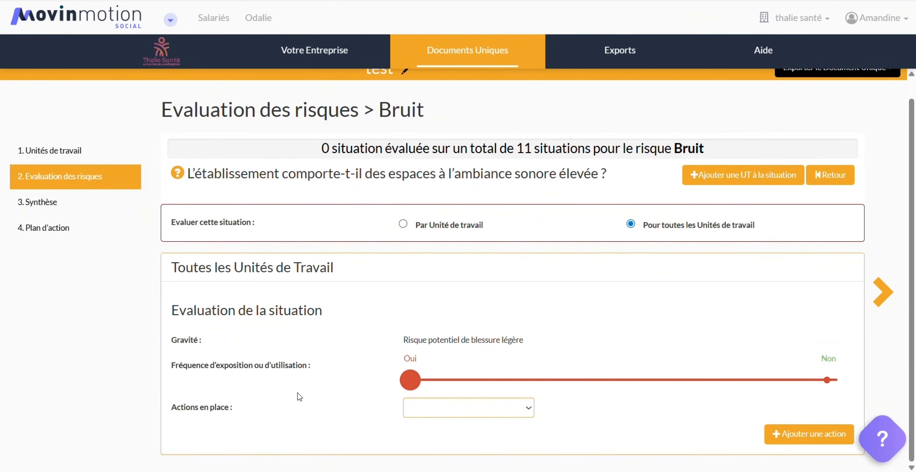
{"action": "left_click", "coordinate": [510, 407]}
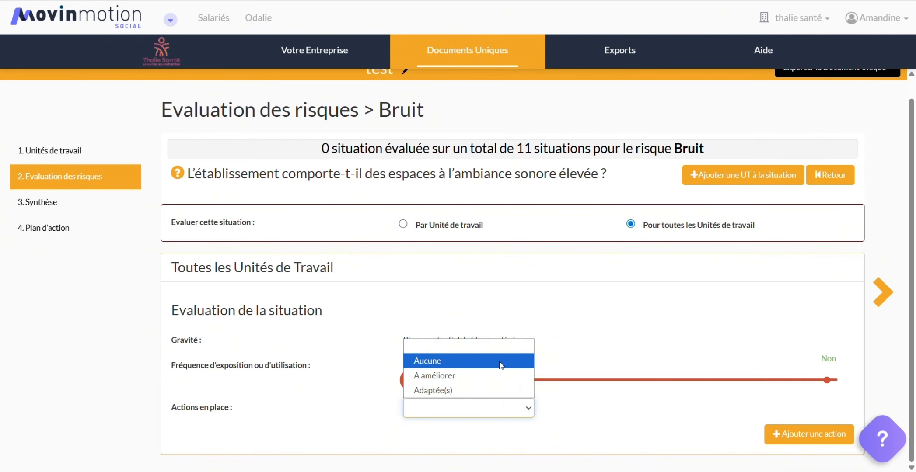
{"action": "left_click", "coordinate": [470, 390]}
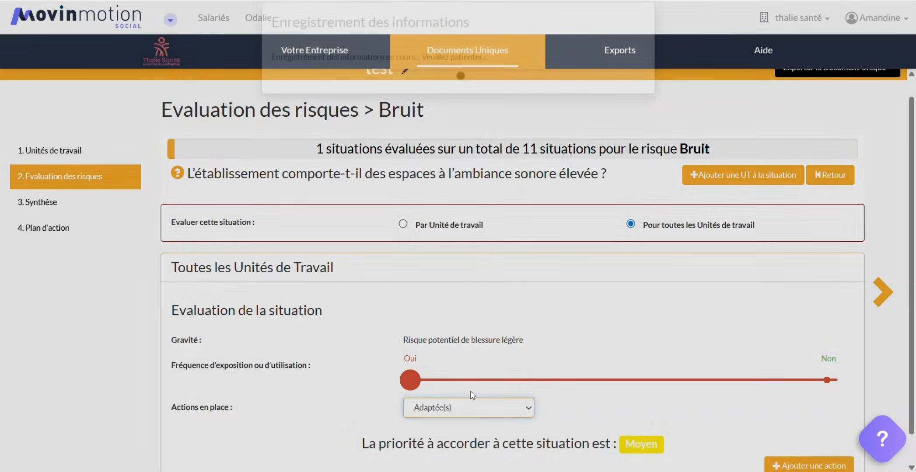
{"action": "scroll", "coordinate": [602, 306], "scroll_direction": "down", "scroll_amount": 1}
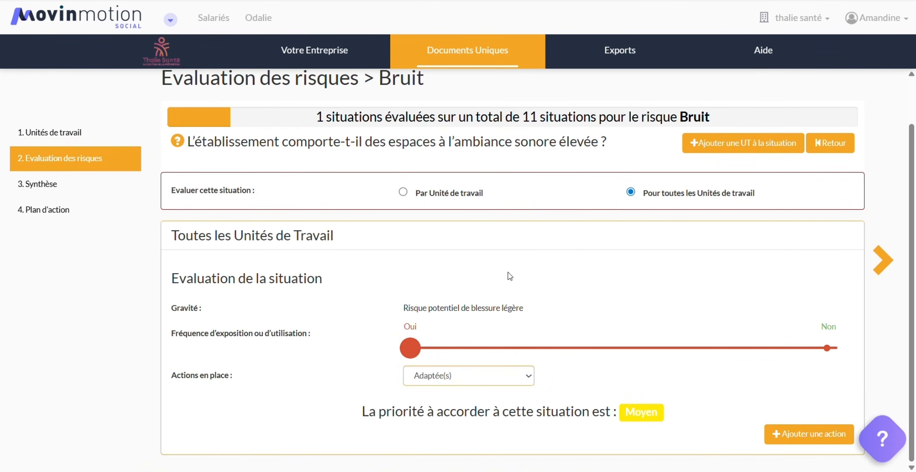
{"action": "left_click", "coordinate": [786, 440]}
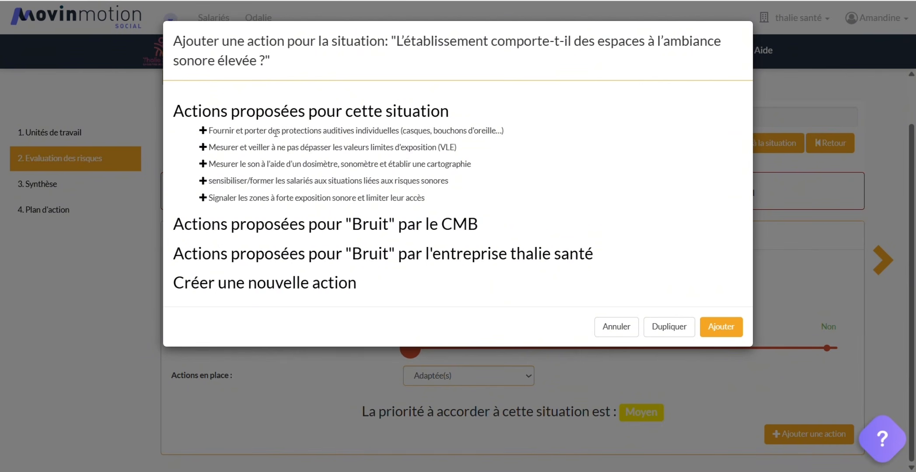
{"action": "left_click", "coordinate": [202, 131]}
{"action": "left_click", "coordinate": [204, 166]}
{"action": "left_click", "coordinate": [204, 182]}
{"action": "left_click", "coordinate": [309, 286]}
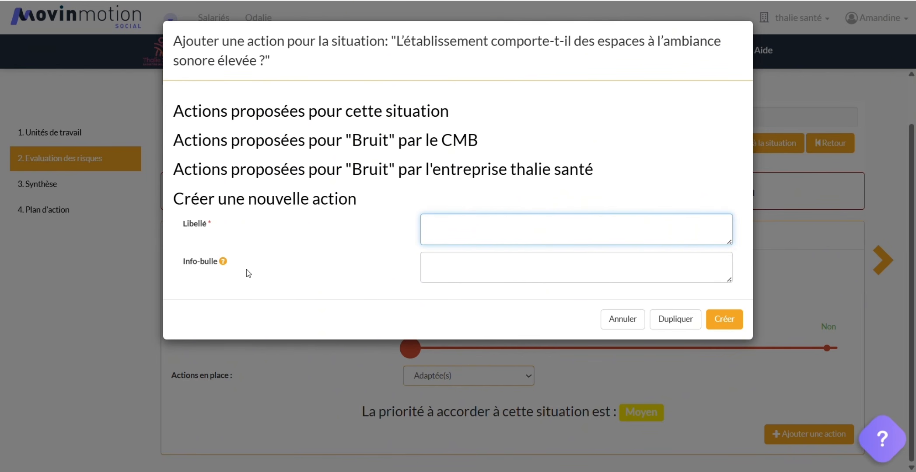
{"action": "left_click", "coordinate": [522, 262]}
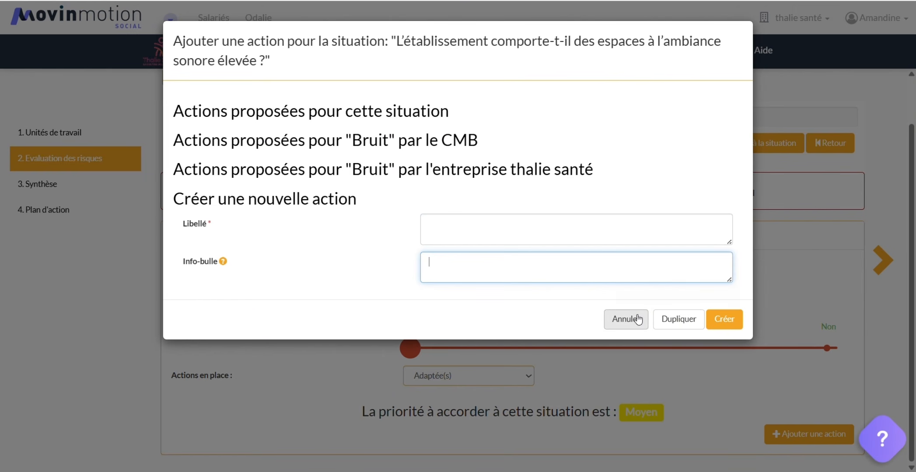
{"action": "left_click", "coordinate": [726, 319]}
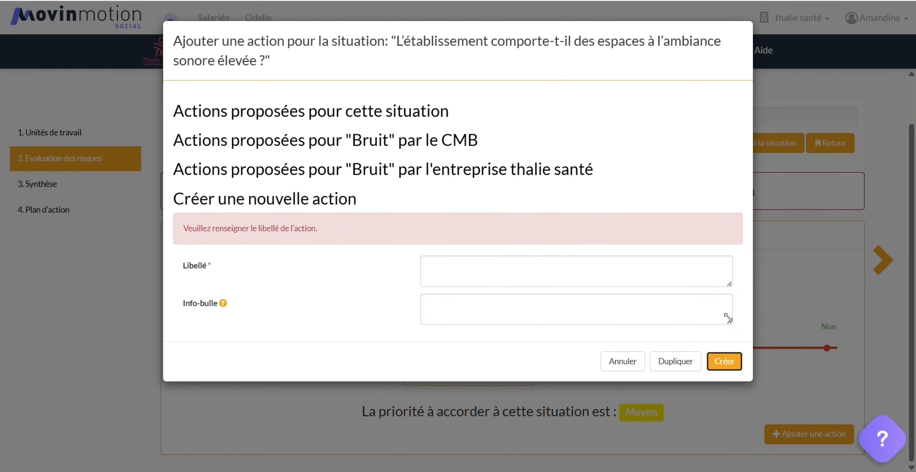
{"action": "left_click", "coordinate": [623, 362]}
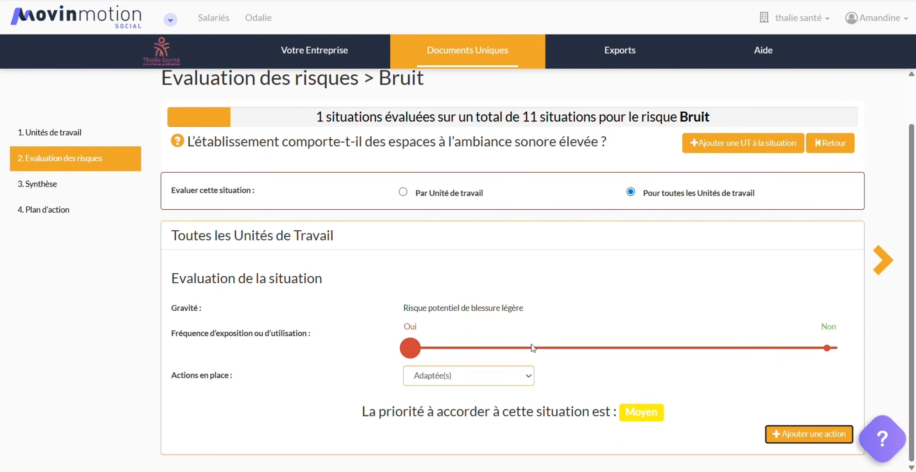
Step: Add the proposed action "Fournir et porter des protections auditives individuelles (casques, bouchons d'oreille...)" to the situation for all work units
{"action": "left_click", "coordinate": [774, 435]}
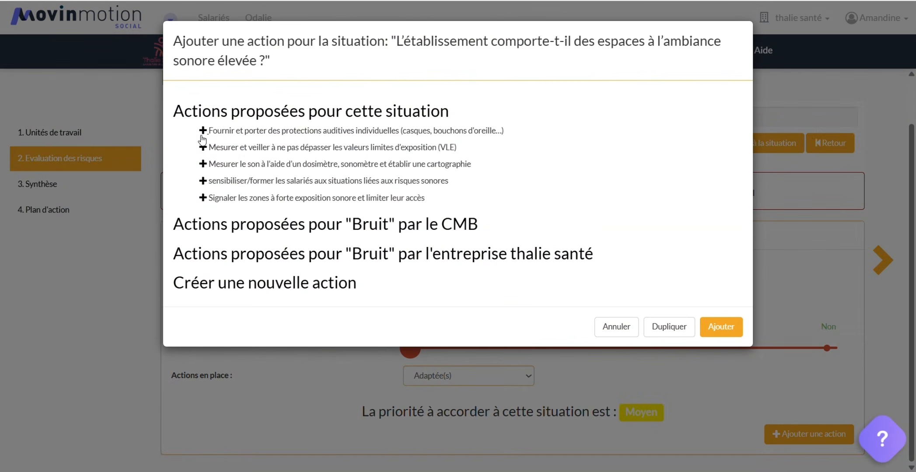
{"action": "left_click", "coordinate": [202, 131]}
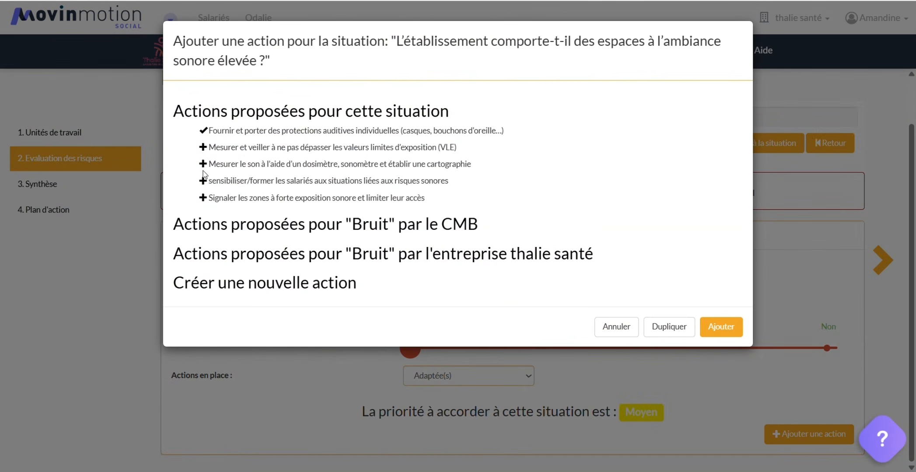
{"action": "left_click", "coordinate": [722, 328]}
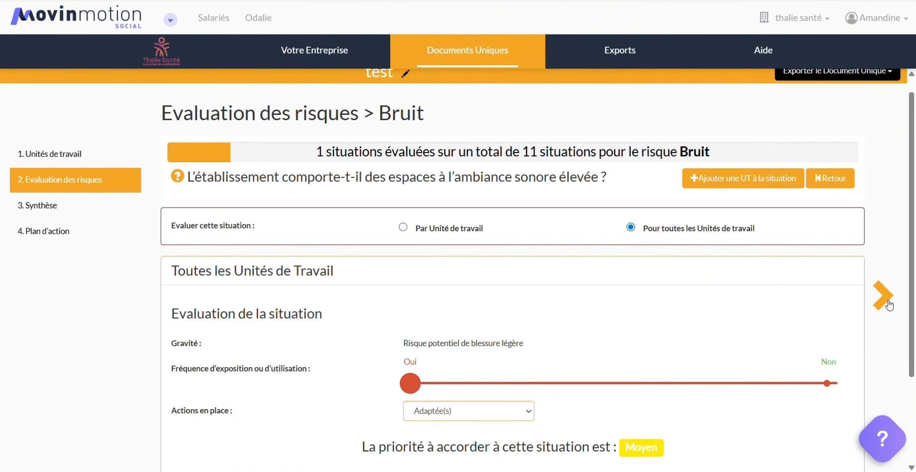
Step: Remove the administration work unit from the next situation, "Les salariés travaillent-ils avec des machines, outils, engins, voix, instruments de musique amplifiée, enceintes, accessoires ?"
{"action": "left_click", "coordinate": [884, 299]}
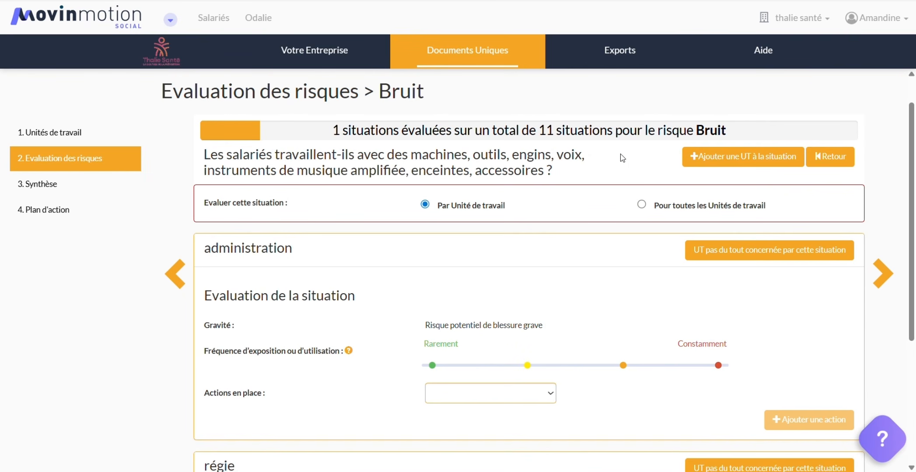
{"action": "scroll", "coordinate": [406, 159], "scroll_direction": "down", "scroll_amount": 2}
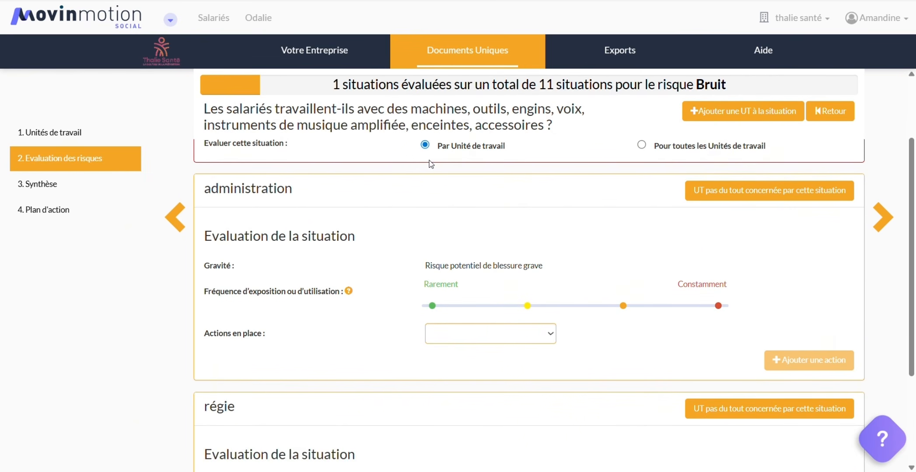
{"action": "left_click_drag", "start_coordinate": [204, 189], "coordinate": [303, 192]}
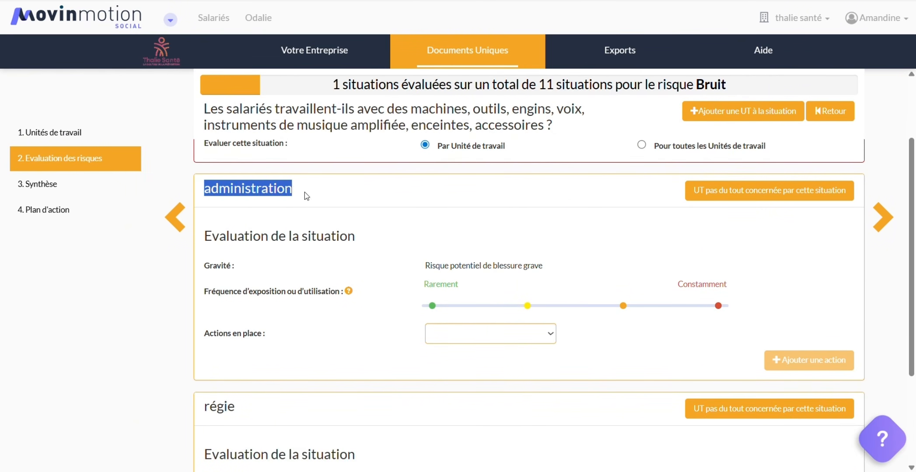
{"action": "left_click", "coordinate": [414, 198]}
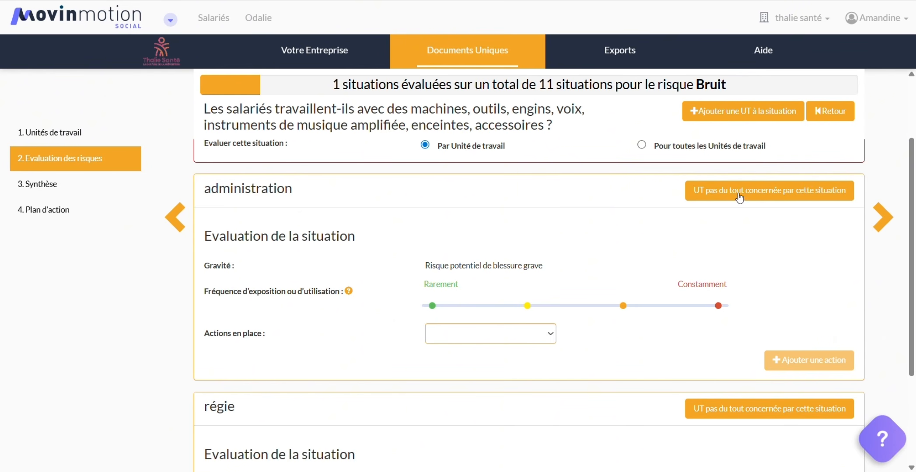
{"action": "left_click", "coordinate": [826, 199]}
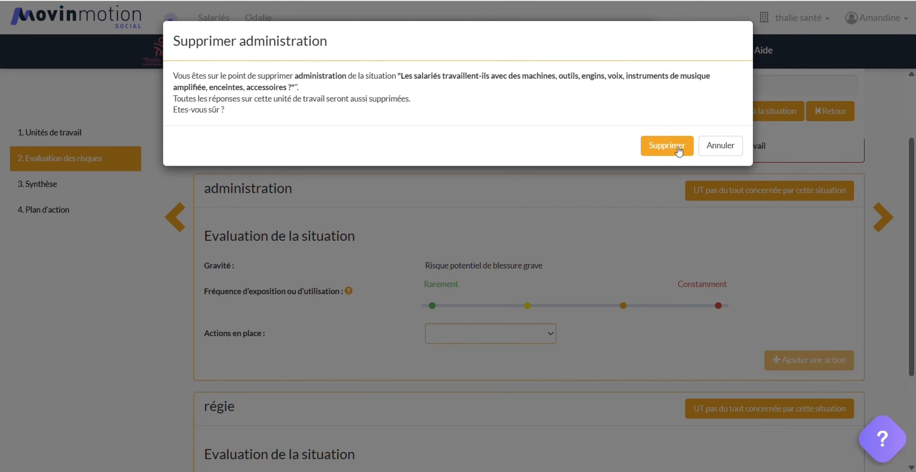
{"action": "left_click", "coordinate": [673, 150]}
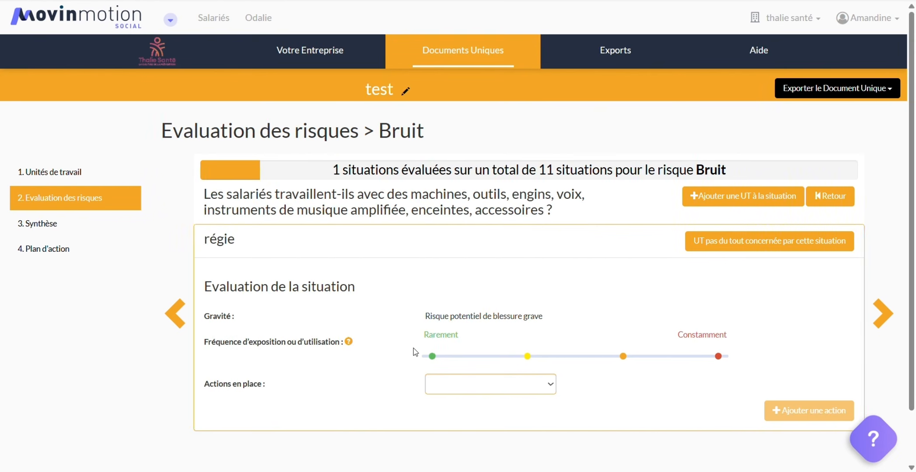
Step: Set régie's exposure frequency to Constamment and its actions in place to Aucune, and check the resulting priority
{"action": "left_click", "coordinate": [723, 357]}
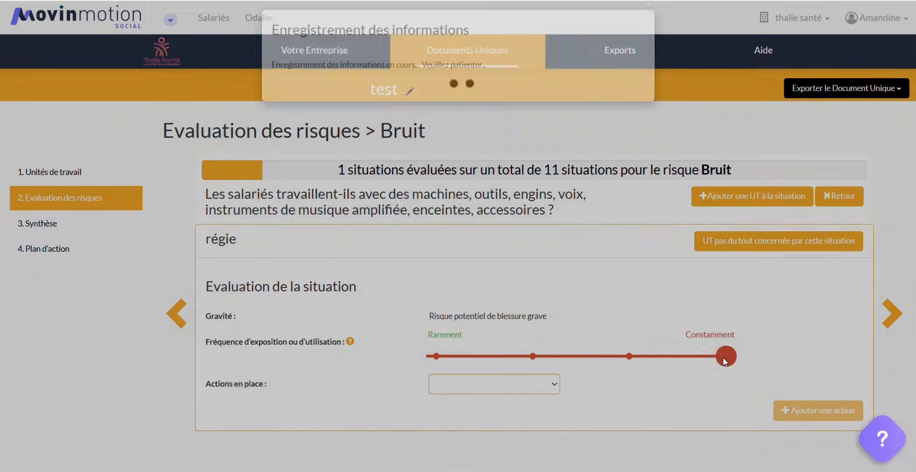
{"action": "left_click", "coordinate": [551, 385]}
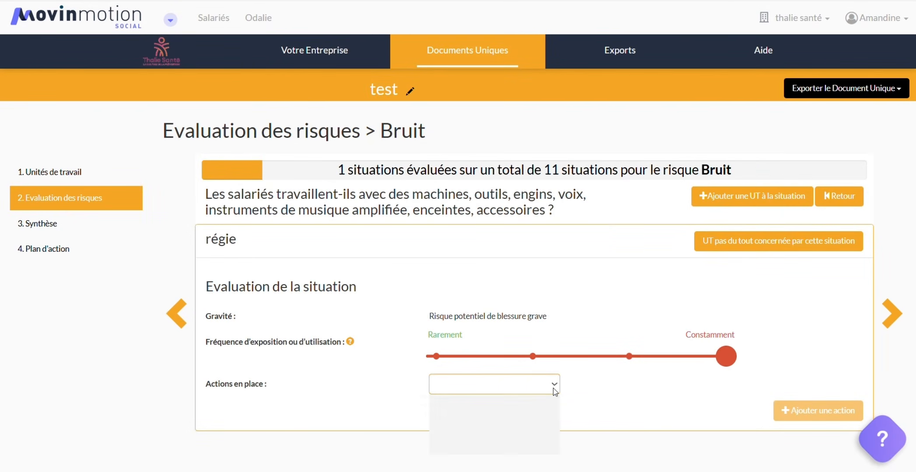
{"action": "left_click", "coordinate": [619, 272]}
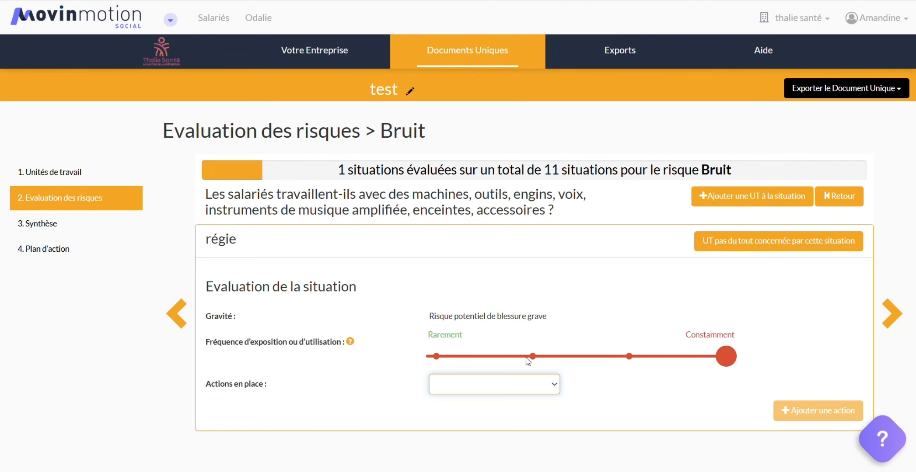
{"action": "left_click", "coordinate": [554, 384]}
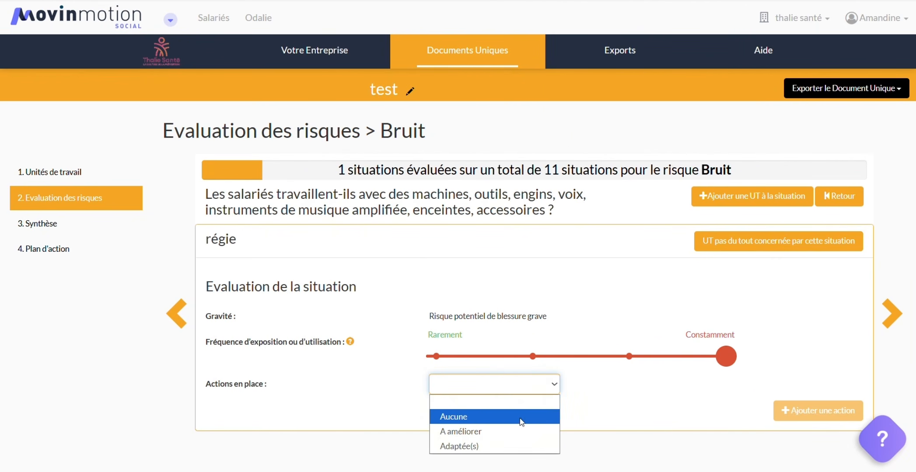
{"action": "left_click", "coordinate": [511, 415]}
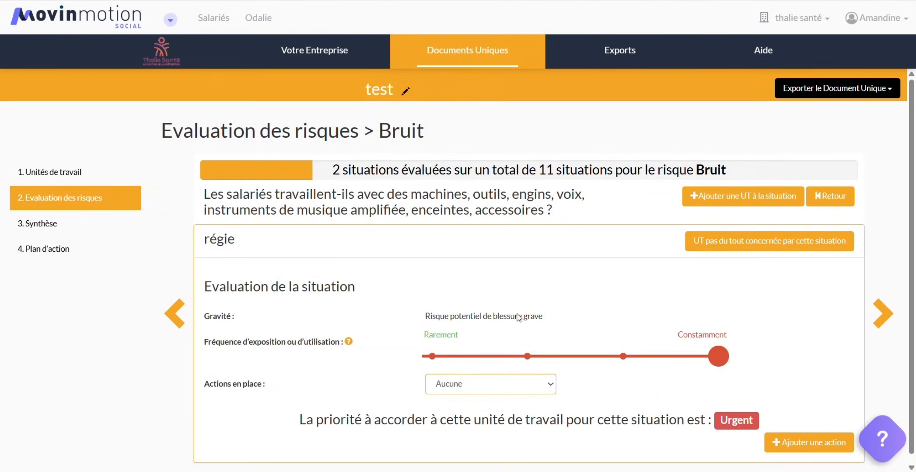
{"action": "left_click_drag", "start_coordinate": [295, 413], "coordinate": [711, 415]}
{"action": "left_click", "coordinate": [711, 415]}
{"action": "double_click", "coordinate": [741, 412]}
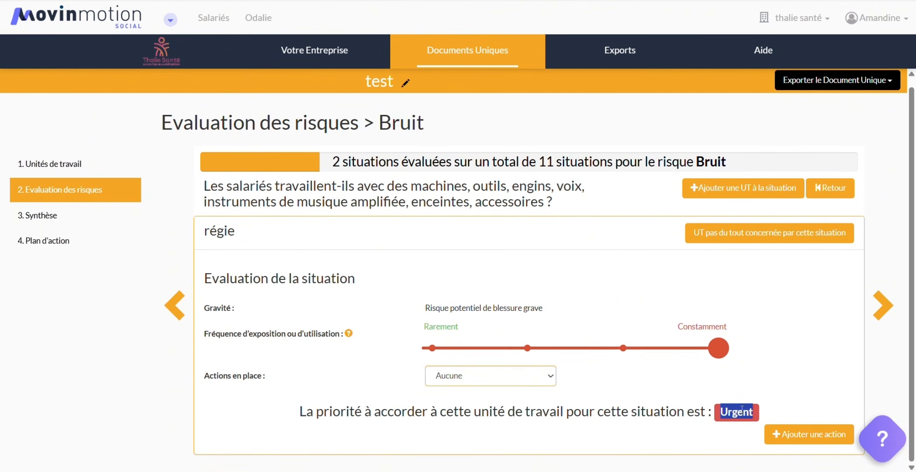
{"action": "left_click", "coordinate": [729, 379]}
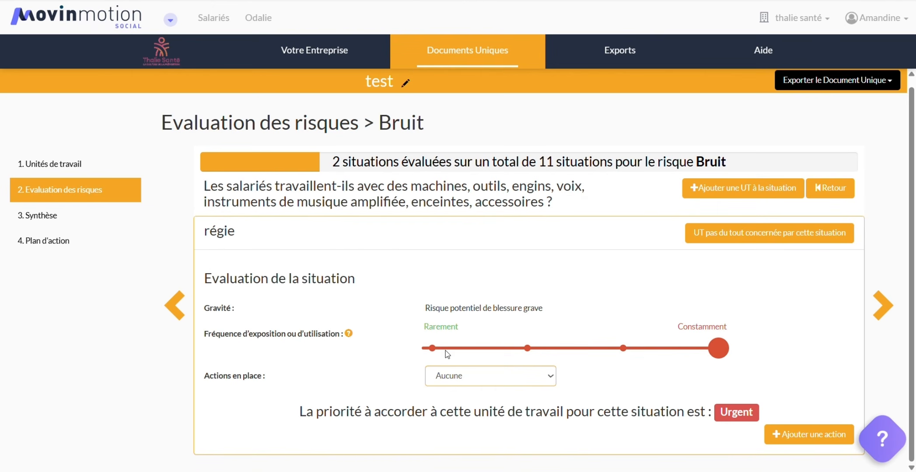
Step: Set régie's exposure frequency to Rarement and its actions in place to Adaptée(s)
{"action": "left_click", "coordinate": [432, 348]}
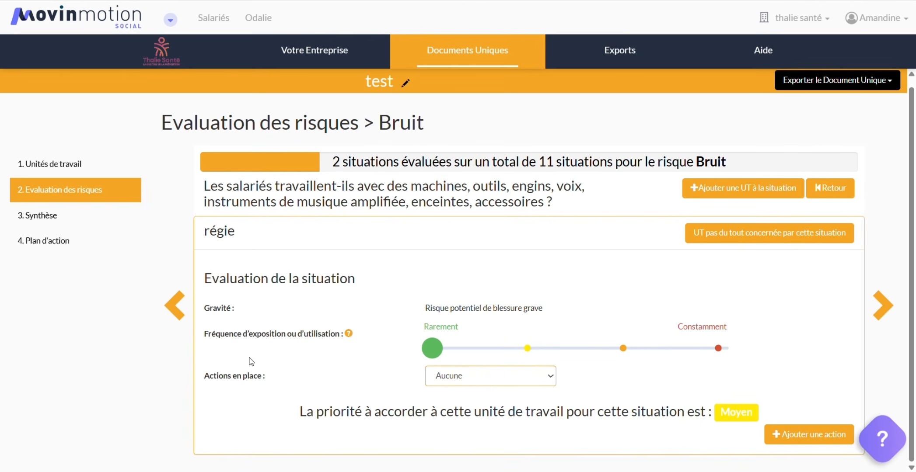
{"action": "left_click", "coordinate": [501, 381]}
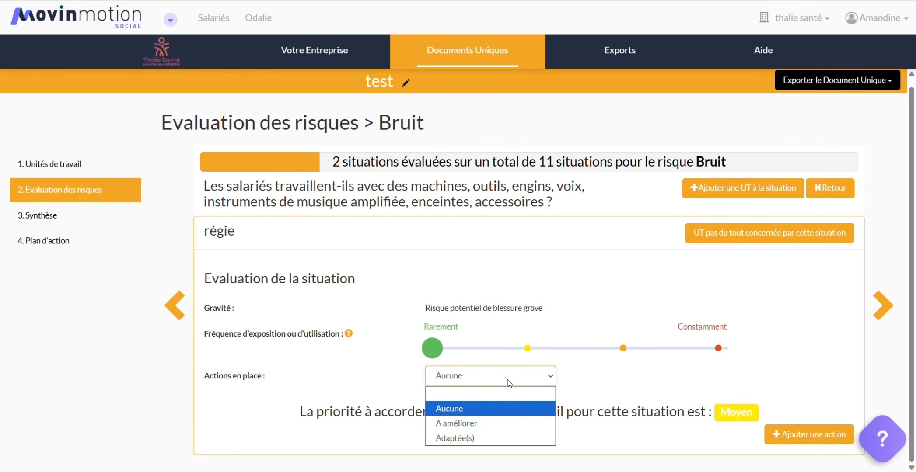
{"action": "left_click", "coordinate": [505, 438]}
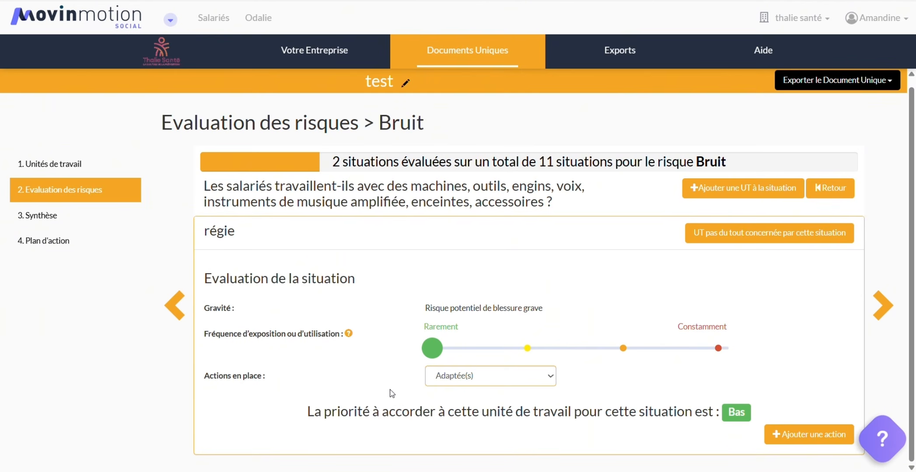
Step: Add régie's proposed actions on installing protections collectives, prendre en compte le bruit généré par les matériels, and sensibiliser/former les salariés
{"action": "left_click", "coordinate": [805, 443]}
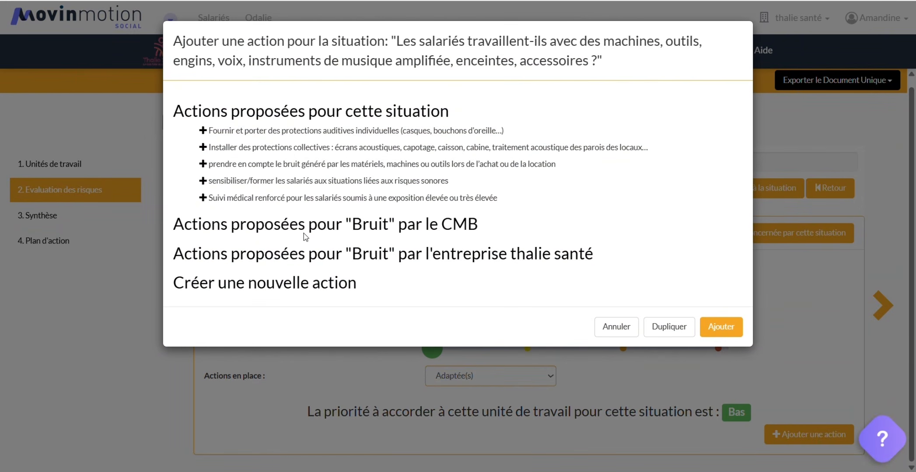
{"action": "left_click", "coordinate": [203, 148]}
{"action": "left_click", "coordinate": [204, 165]}
{"action": "left_click", "coordinate": [203, 181]}
{"action": "left_click", "coordinate": [721, 327]}
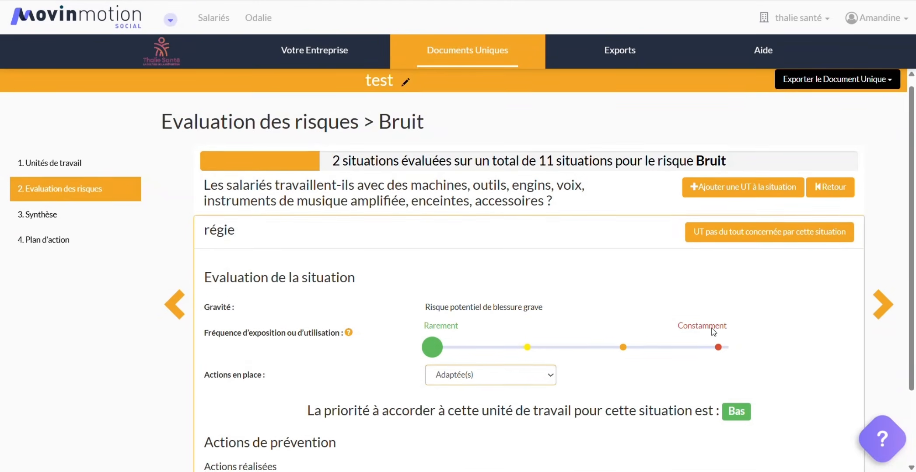
Step: Delete the action "sensibiliser/former les salariés aux situations liées aux risques sonores" from régie's Actions réalisées
{"action": "scroll", "coordinate": [713, 326], "scroll_direction": "down", "scroll_amount": 3}
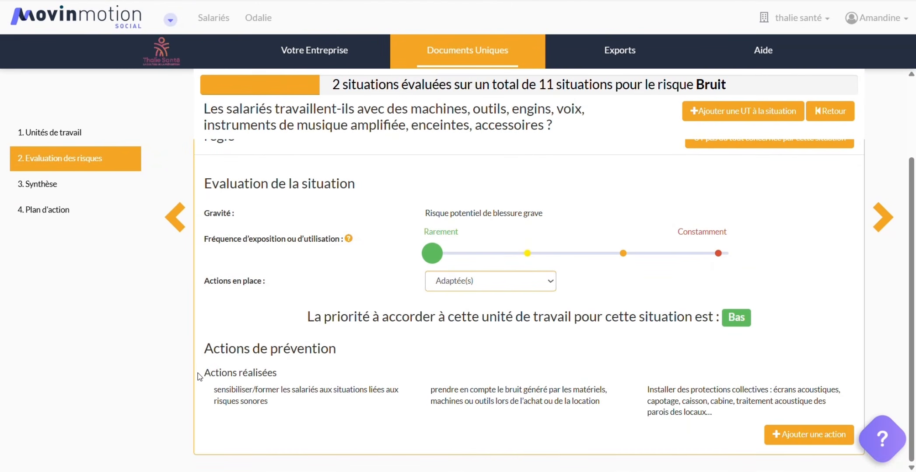
{"action": "left_click_drag", "start_coordinate": [197, 372], "coordinate": [292, 376]}
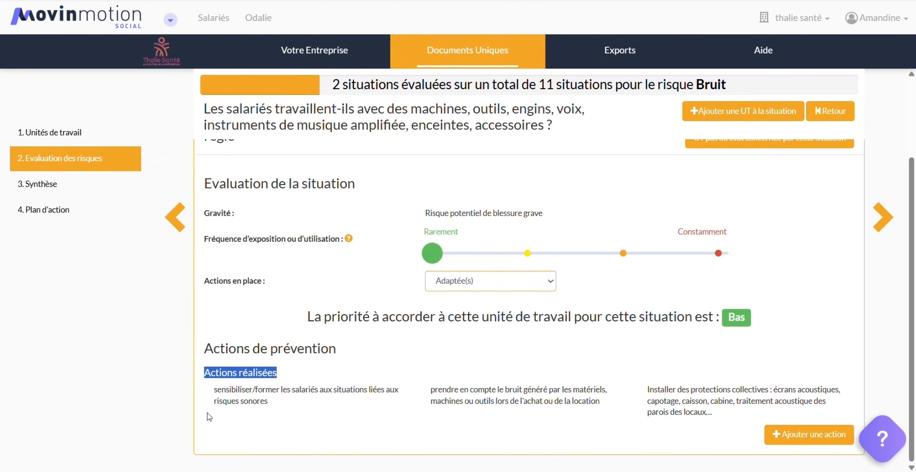
{"action": "left_click_drag", "start_coordinate": [207, 393], "coordinate": [465, 424]}
{"action": "left_click", "coordinate": [372, 430]}
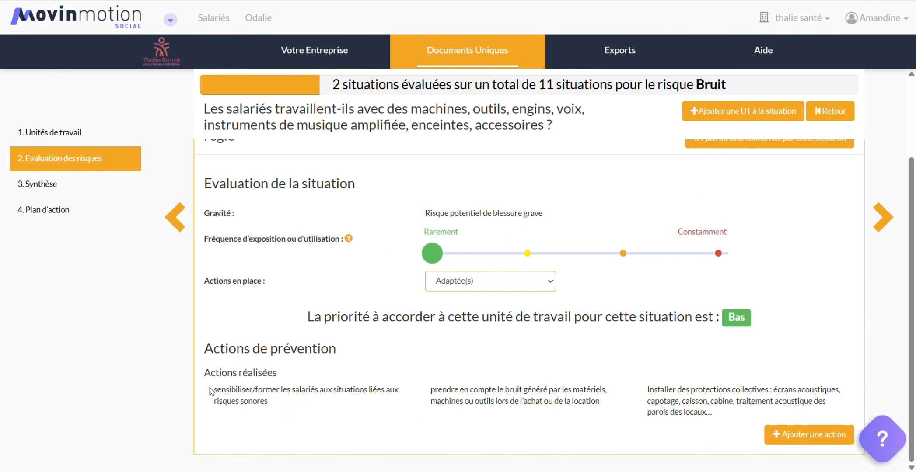
{"action": "left_click_drag", "start_coordinate": [213, 392], "coordinate": [303, 406]}
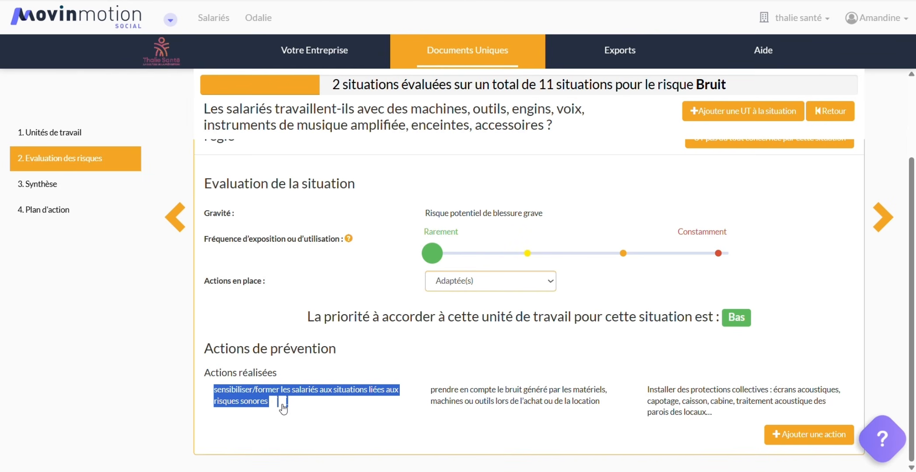
{"action": "left_click", "coordinate": [282, 403]}
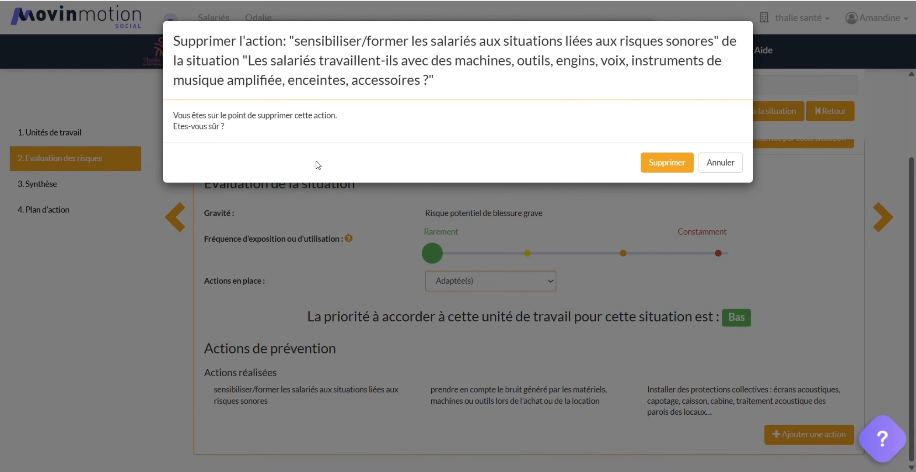
{"action": "left_click", "coordinate": [680, 165]}
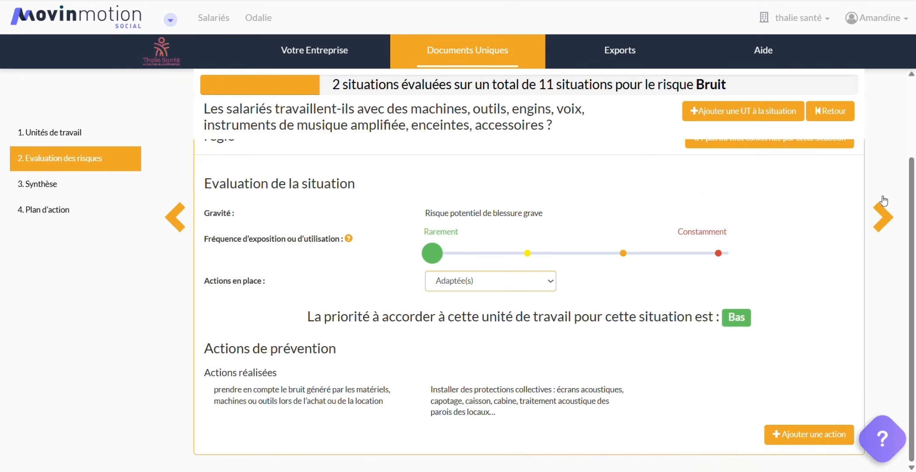
Step: Go to the next Bruit situation, "Les salariés sont-ils soumis à du bruit ambiant gênant à cause de l'activité d'autres personnes ?"
{"action": "scroll", "coordinate": [914, 252], "scroll_direction": "up", "scroll_amount": 2}
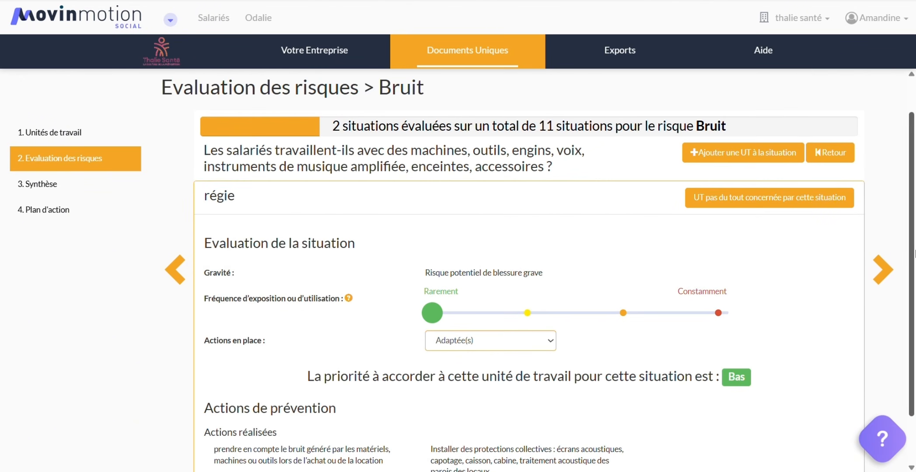
{"action": "left_click", "coordinate": [882, 270]}
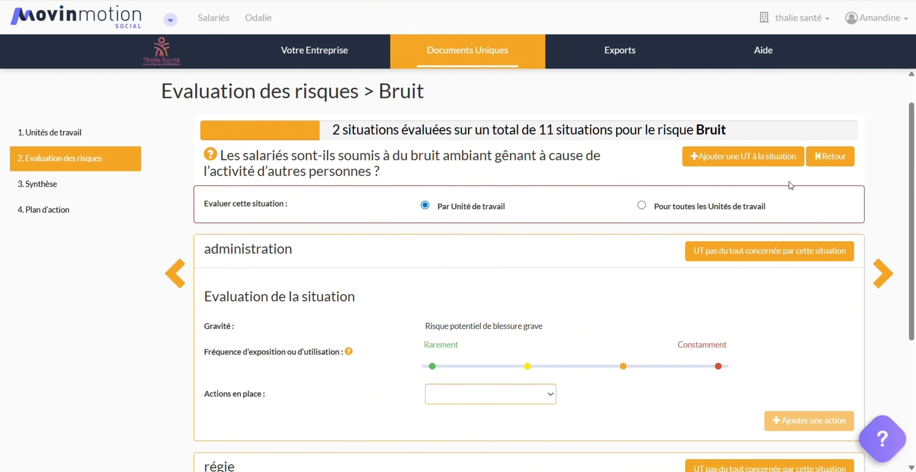
Step: Remove the administration and régie work units from the ambient noise situation as not concerned by it
{"action": "scroll", "coordinate": [790, 188], "scroll_direction": "down", "scroll_amount": 2}
{"action": "left_click", "coordinate": [714, 193]}
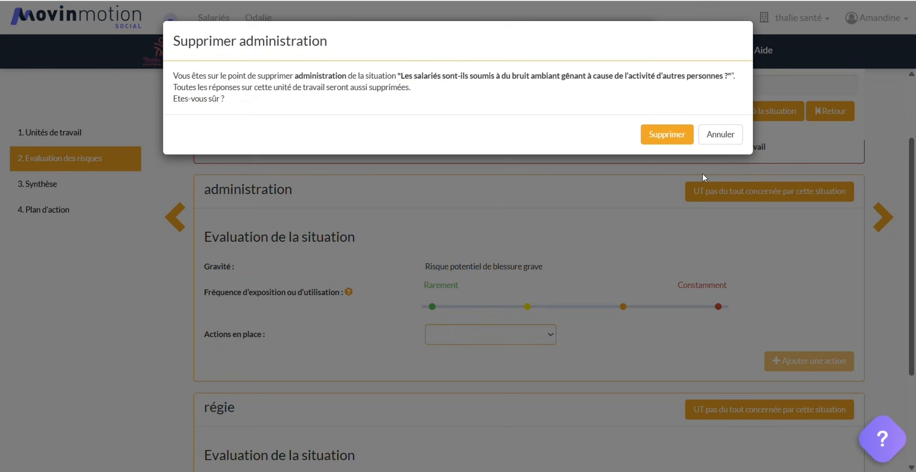
{"action": "left_click", "coordinate": [677, 140]}
{"action": "left_click", "coordinate": [745, 240]}
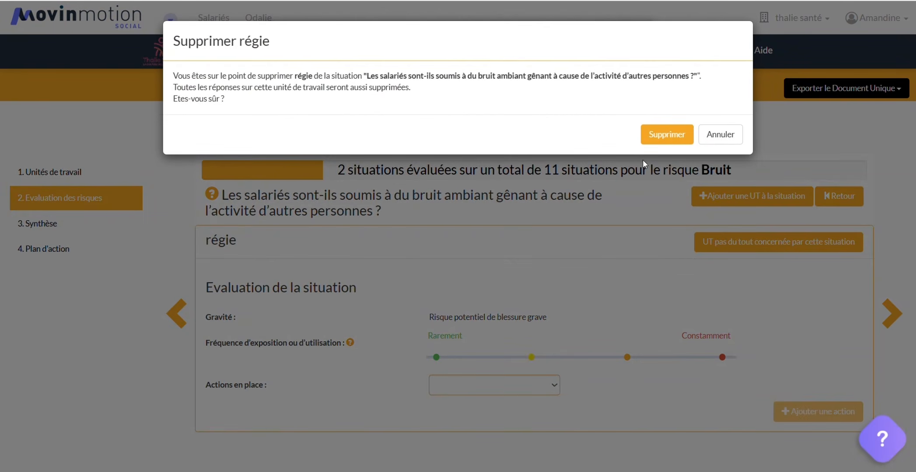
{"action": "left_click", "coordinate": [666, 135]}
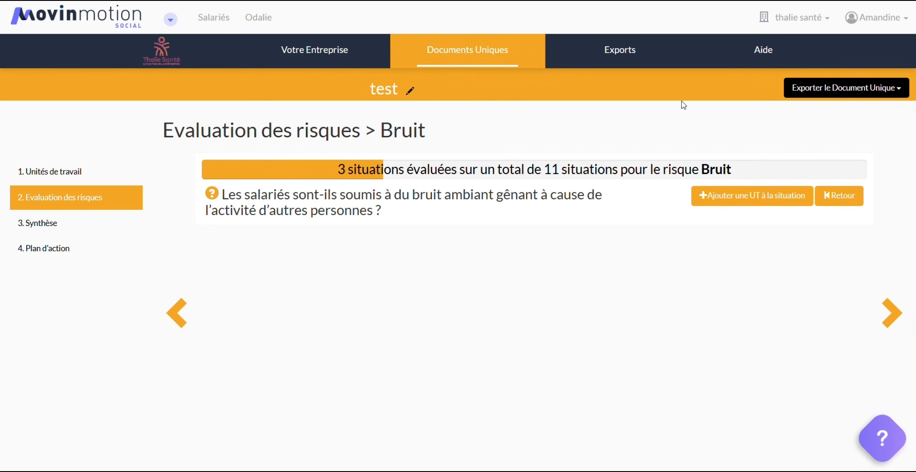
Step: Return to the list of Bruit situations and to the overall risk list, checking the evaluation progress on each
{"action": "left_click", "coordinate": [844, 196]}
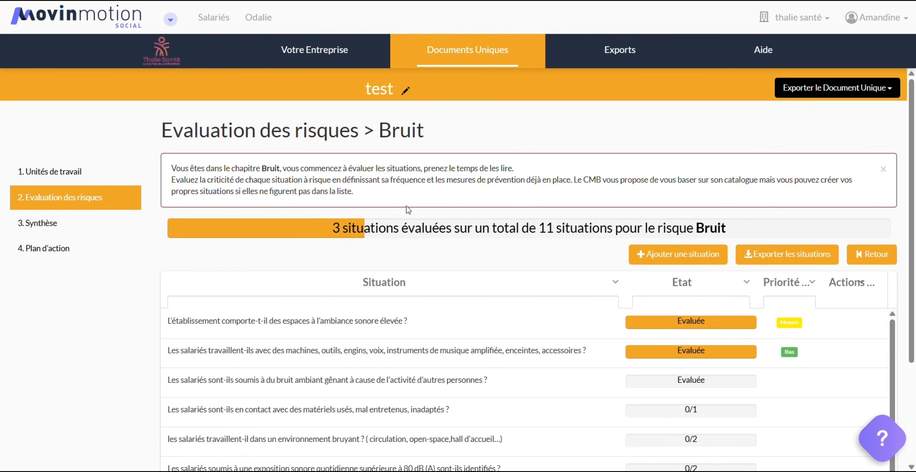
{"action": "left_click_drag", "start_coordinate": [330, 233], "coordinate": [399, 231]}
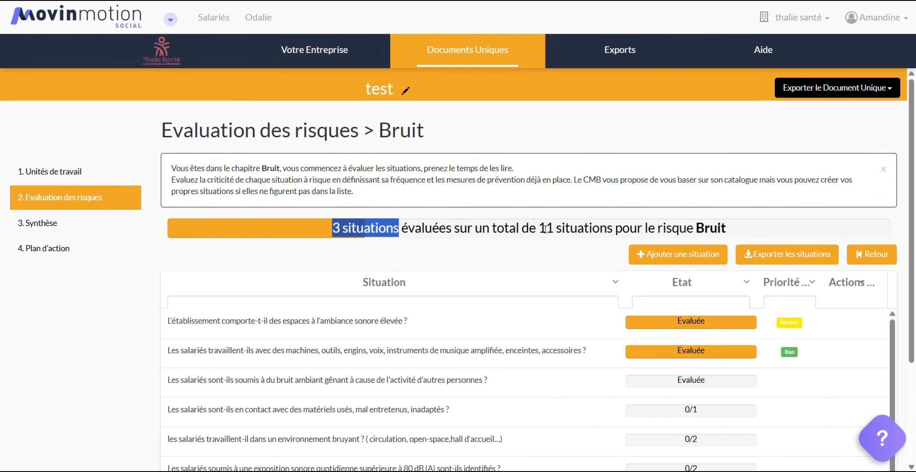
{"action": "left_click_drag", "start_coordinate": [536, 229], "coordinate": [745, 233]}
{"action": "left_click", "coordinate": [872, 255]}
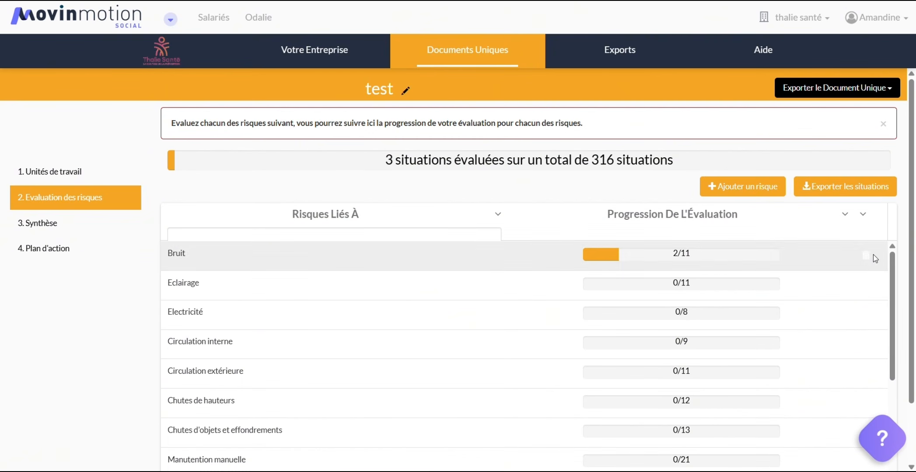
{"action": "left_click_drag", "start_coordinate": [383, 161], "coordinate": [452, 161]}
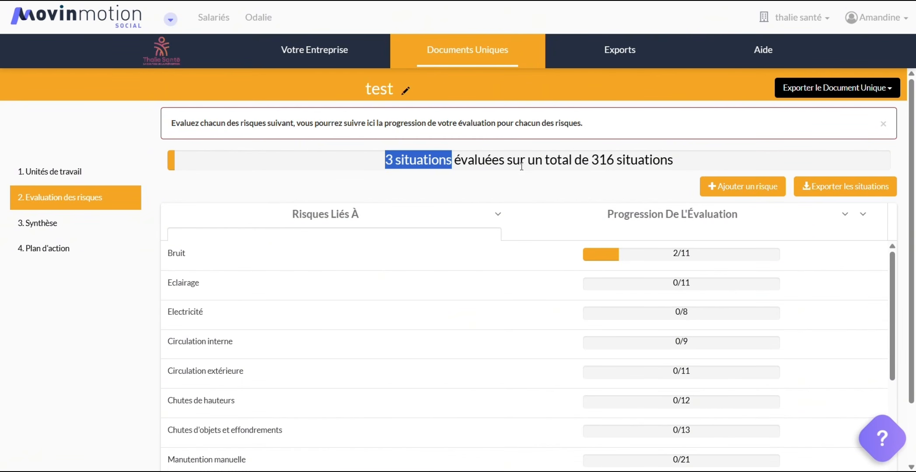
{"action": "left_click", "coordinate": [579, 159]}
{"action": "left_click_drag", "start_coordinate": [527, 161], "coordinate": [673, 175]}
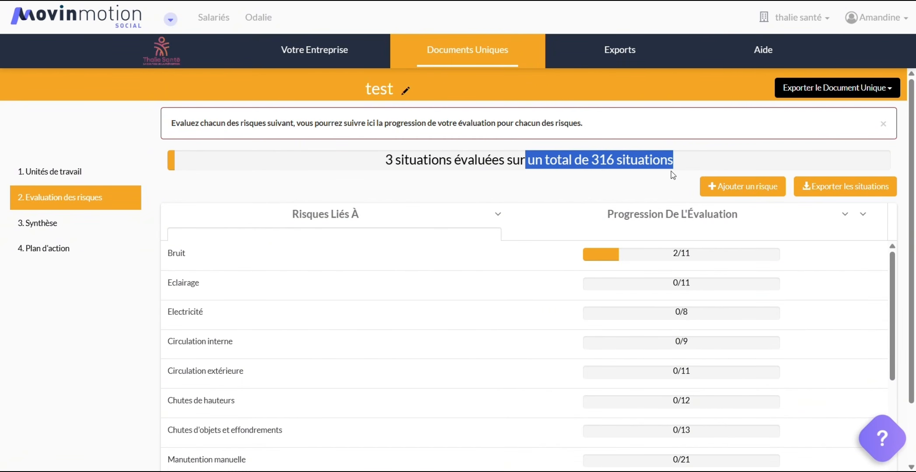
Step: Open the existing Document Unique "220517 DU" for editing and show its Synthèse
{"action": "left_click", "coordinate": [494, 62]}
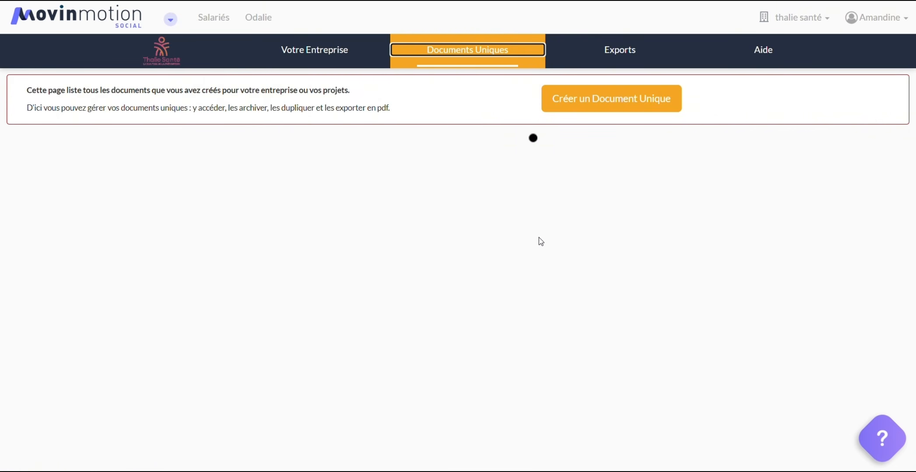
{"action": "scroll", "coordinate": [257, 260], "scroll_direction": "down", "scroll_amount": 1}
{"action": "scroll", "coordinate": [257, 260], "scroll_direction": "down", "scroll_amount": 5}
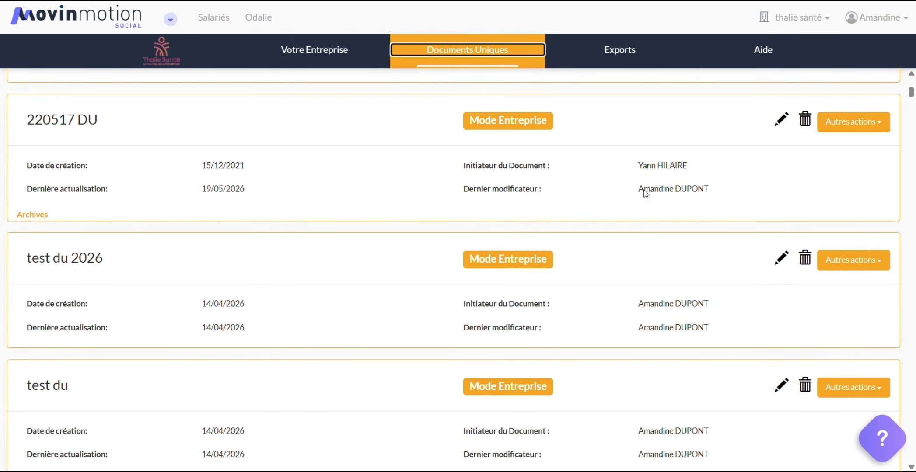
{"action": "left_click", "coordinate": [781, 120]}
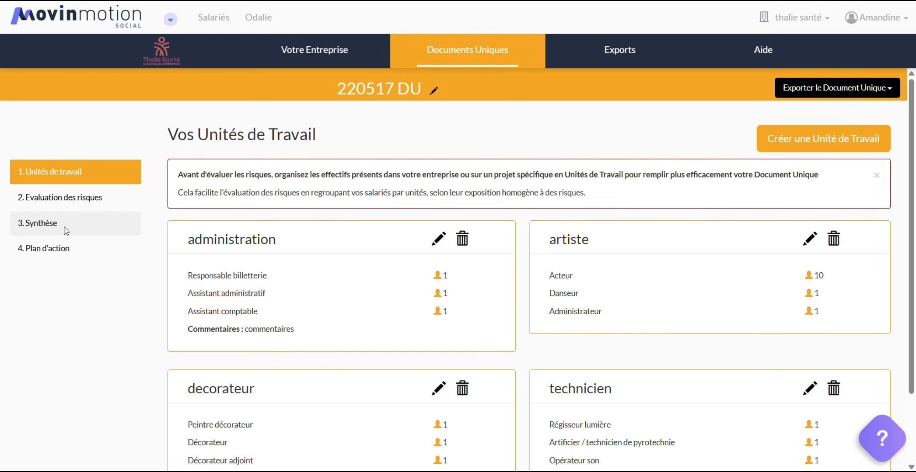
{"action": "left_click", "coordinate": [64, 229]}
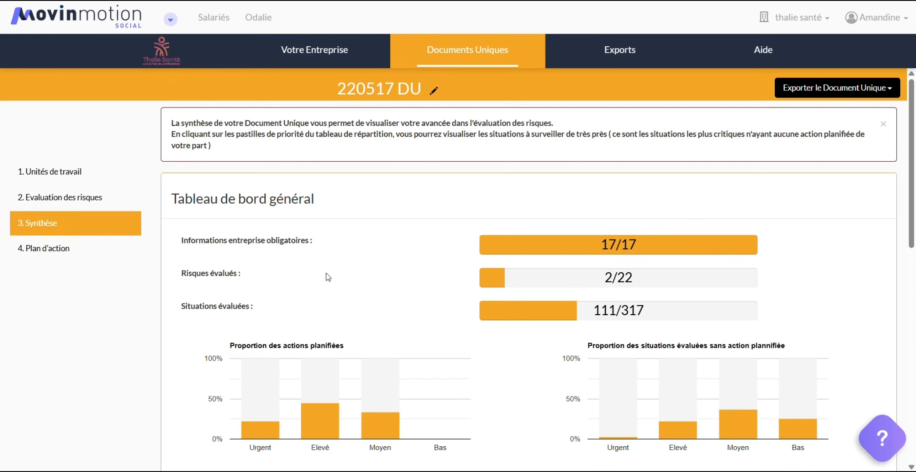
Step: Examine the general dashboard's progress for mandatory company information, evaluated risks and evaluated situations
{"action": "scroll", "coordinate": [394, 245], "scroll_direction": "down", "scroll_amount": 1}
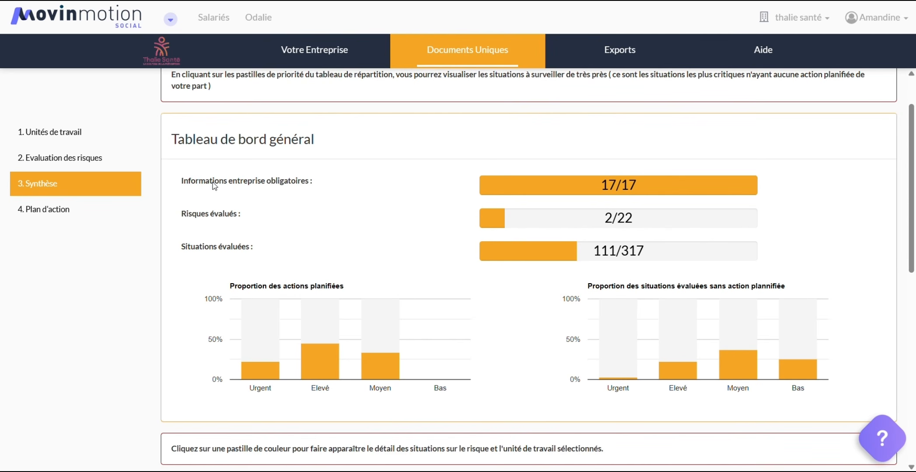
{"action": "left_click_drag", "start_coordinate": [180, 179], "coordinate": [383, 181]}
{"action": "left_click_drag", "start_coordinate": [600, 185], "coordinate": [664, 192]}
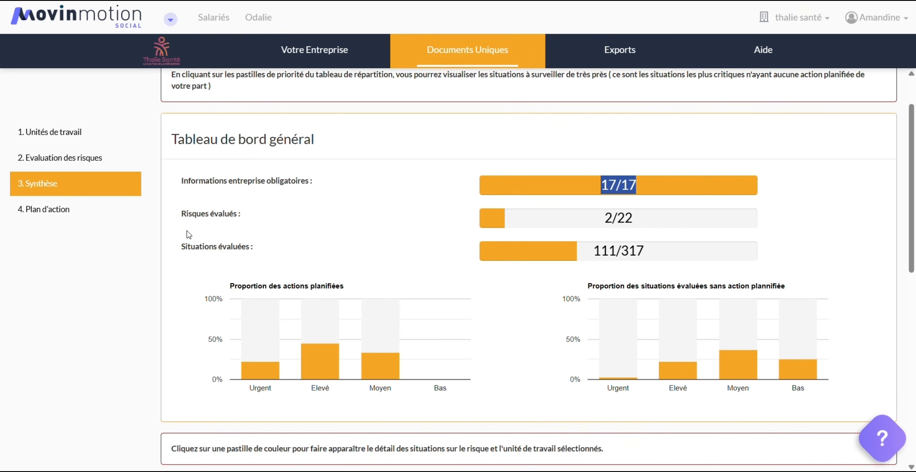
{"action": "left_click_drag", "start_coordinate": [178, 221], "coordinate": [266, 215]}
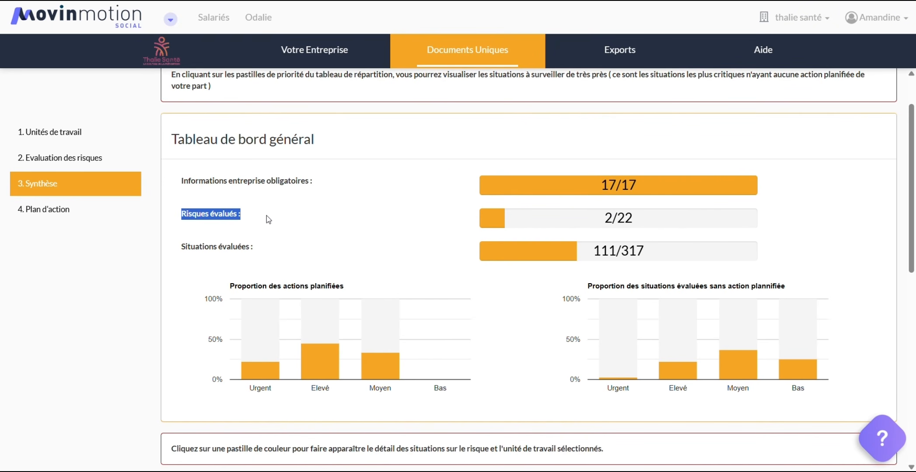
{"action": "left_click_drag", "start_coordinate": [589, 222], "coordinate": [662, 226]}
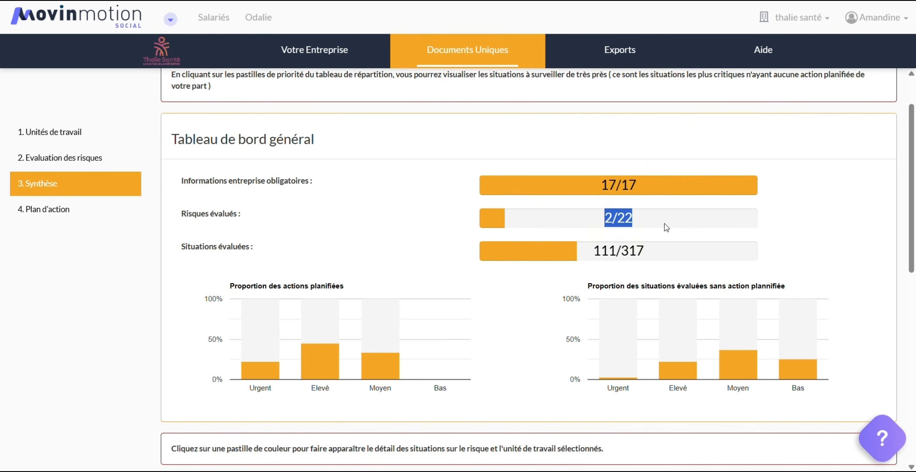
{"action": "left_click_drag", "start_coordinate": [179, 217], "coordinate": [286, 217]}
{"action": "left_click", "coordinate": [291, 217]}
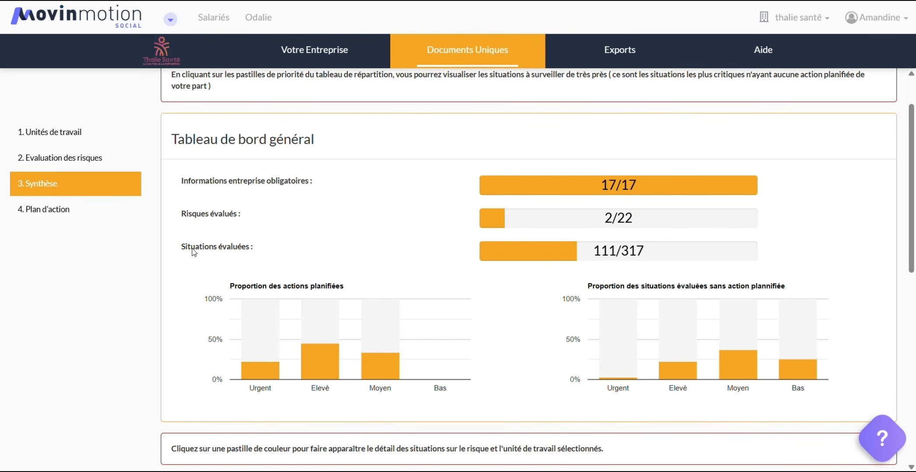
{"action": "left_click_drag", "start_coordinate": [221, 253], "coordinate": [287, 250]}
{"action": "left_click_drag", "start_coordinate": [575, 255], "coordinate": [688, 258]}
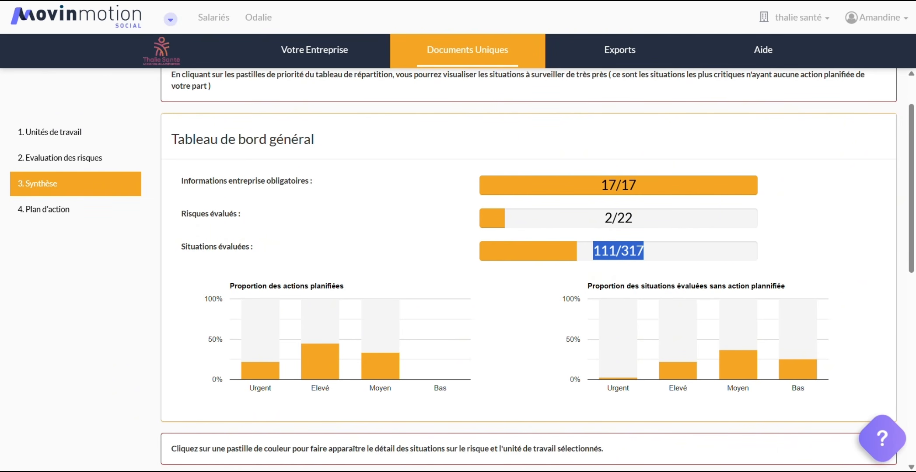
Step: Examine the charts of planned actions and of evaluated situations without planned action, and the priority table by risk and work unit
{"action": "scroll", "coordinate": [429, 264], "scroll_direction": "down", "scroll_amount": 1}
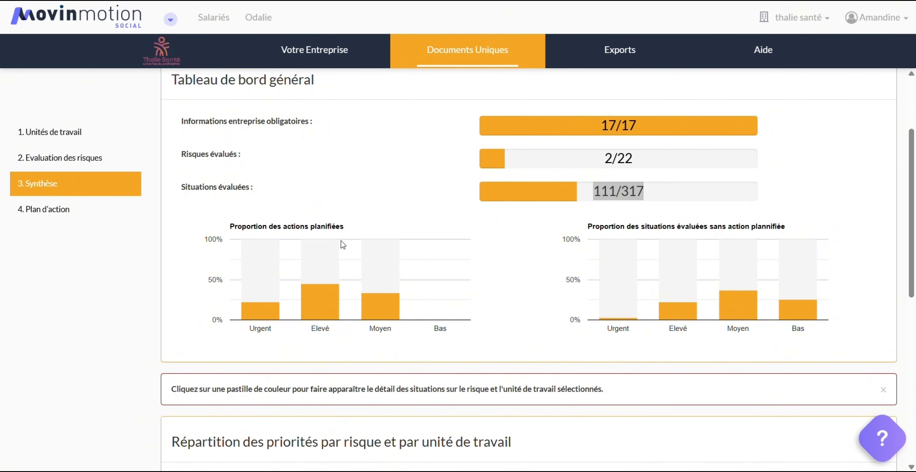
{"action": "mouse_move", "coordinate": [251, 311]}
{"action": "mouse_move", "coordinate": [386, 314]}
{"action": "mouse_move", "coordinate": [637, 287]}
{"action": "mouse_move", "coordinate": [754, 309]}
{"action": "scroll", "coordinate": [578, 277], "scroll_direction": "down", "scroll_amount": 4}
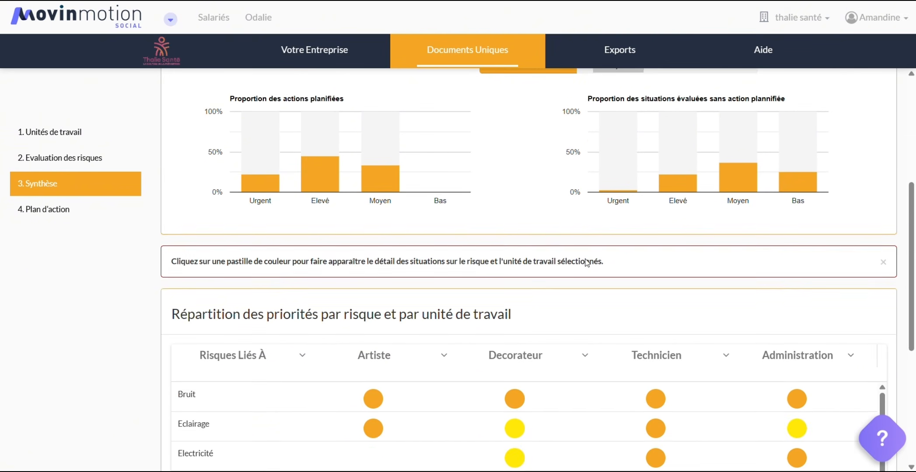
{"action": "scroll", "coordinate": [588, 261], "scroll_direction": "down", "scroll_amount": 1}
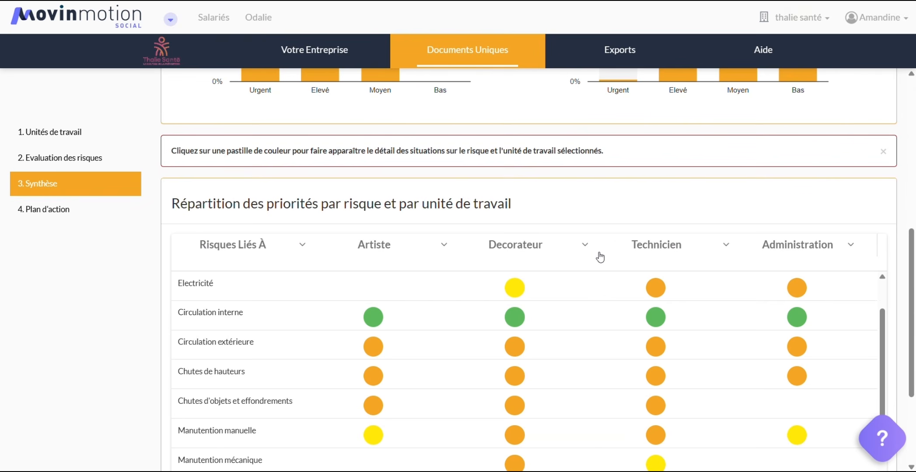
{"action": "scroll", "coordinate": [580, 343], "scroll_direction": "up", "scroll_amount": 2}
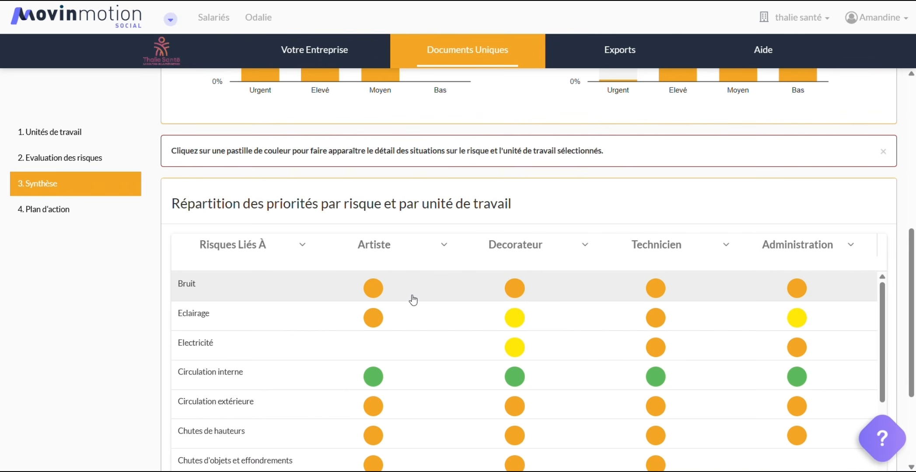
Step: Open decorateur's Bruit situations from the priority table and examine the filters for risk, work unit, priority and planned actions
{"action": "left_click", "coordinate": [515, 289]}
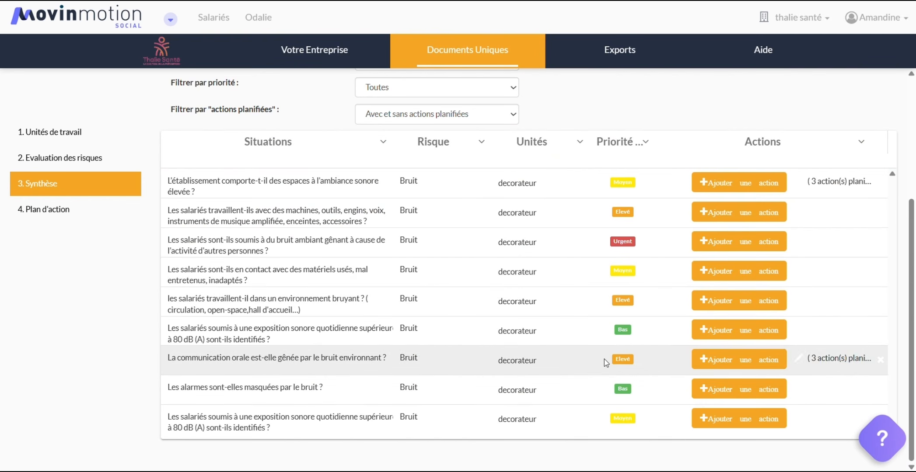
{"action": "scroll", "coordinate": [611, 337], "scroll_direction": "up", "scroll_amount": 1}
{"action": "scroll", "coordinate": [603, 319], "scroll_direction": "up", "scroll_amount": 2}
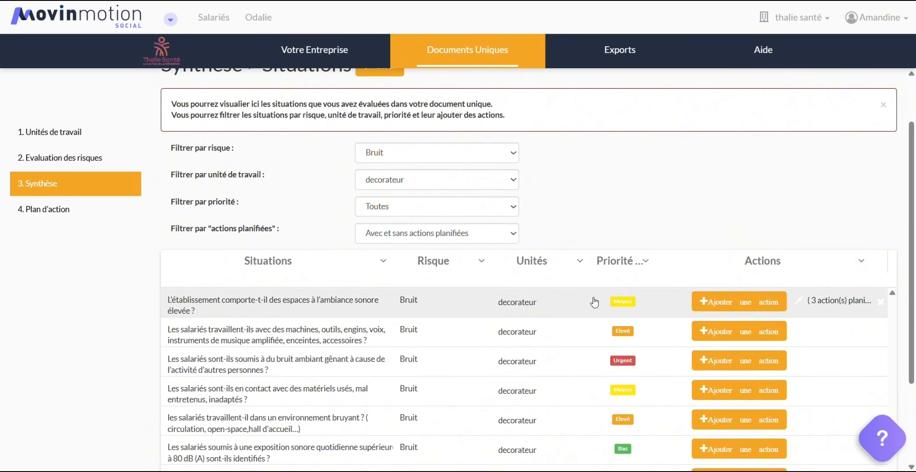
{"action": "left_click", "coordinate": [394, 153]}
{"action": "left_click", "coordinate": [400, 160]}
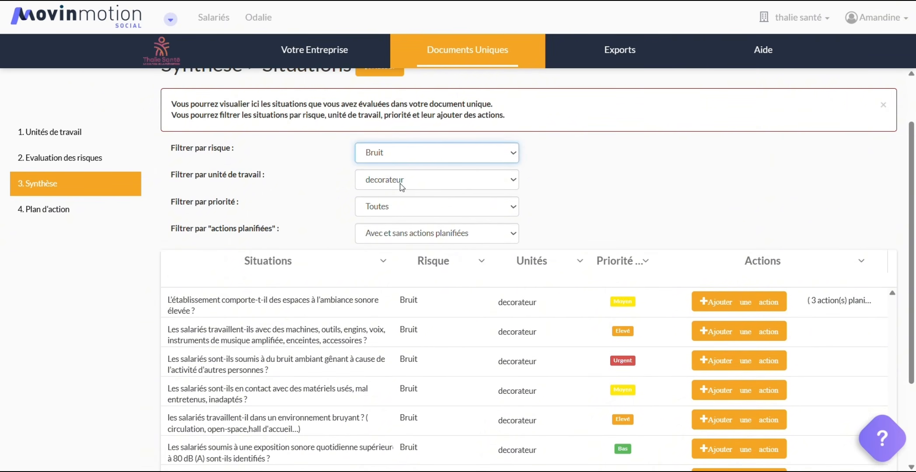
{"action": "left_click", "coordinate": [434, 184]}
{"action": "left_click", "coordinate": [434, 184]}
{"action": "left_click", "coordinate": [387, 211]}
{"action": "left_click", "coordinate": [434, 211]}
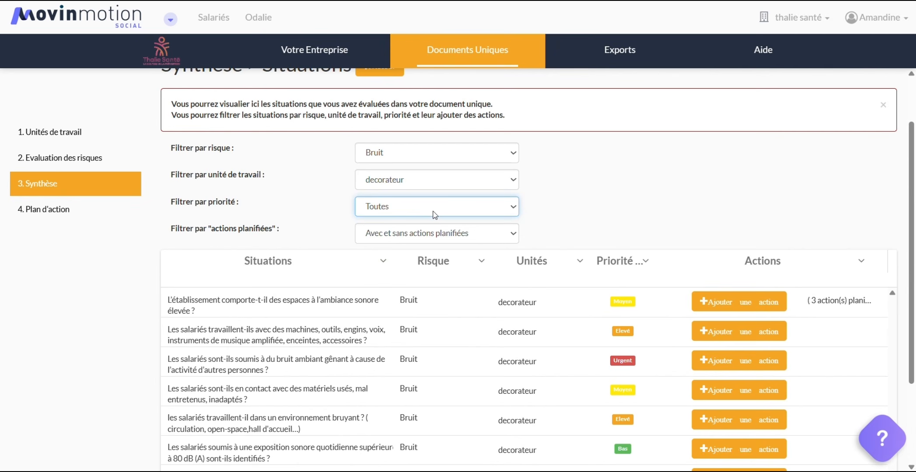
{"action": "left_click", "coordinate": [455, 236]}
{"action": "left_click", "coordinate": [459, 249]}
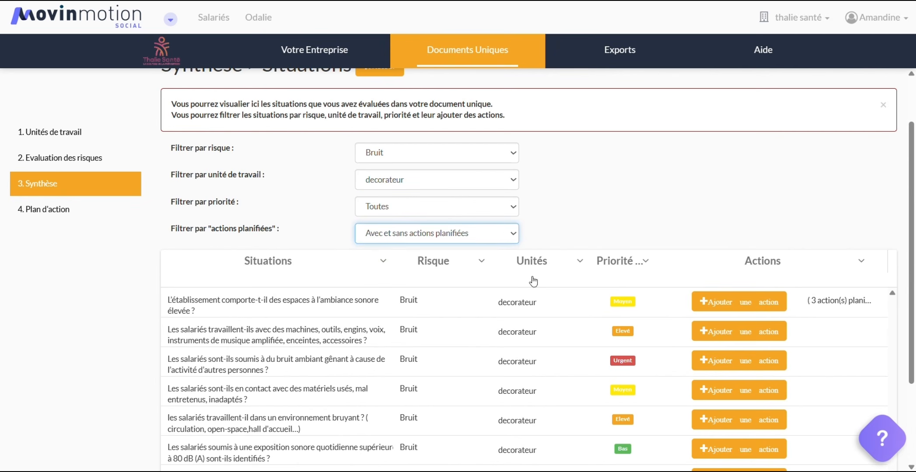
{"action": "scroll", "coordinate": [500, 223], "scroll_direction": "down", "scroll_amount": 2}
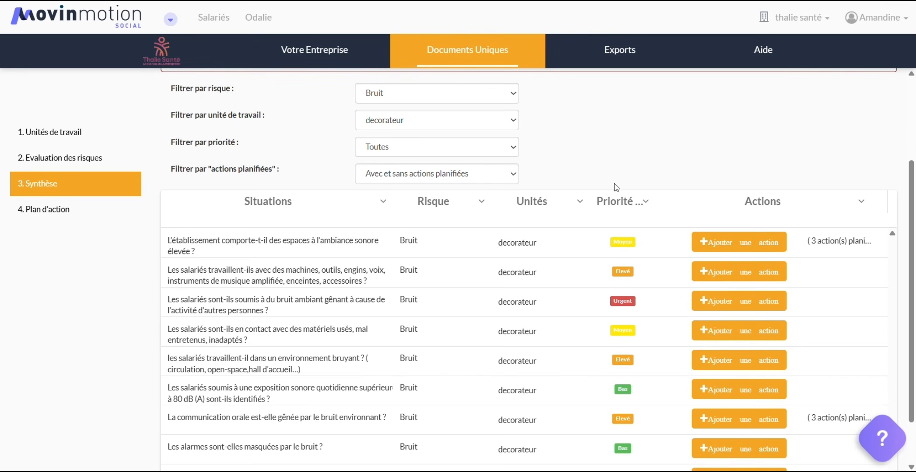
Step: Open the Plan d'action of the Document Unique
{"action": "left_click", "coordinate": [72, 215]}
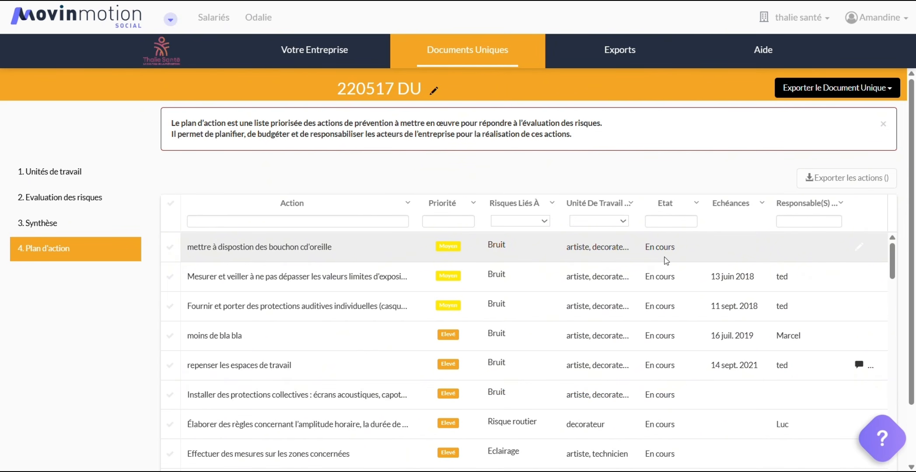
Step: Try setting the progress of the action "mettre à dispostion des bouchon cd'oreille" to Mise en place, and discard the edit
{"action": "left_click", "coordinate": [857, 248]}
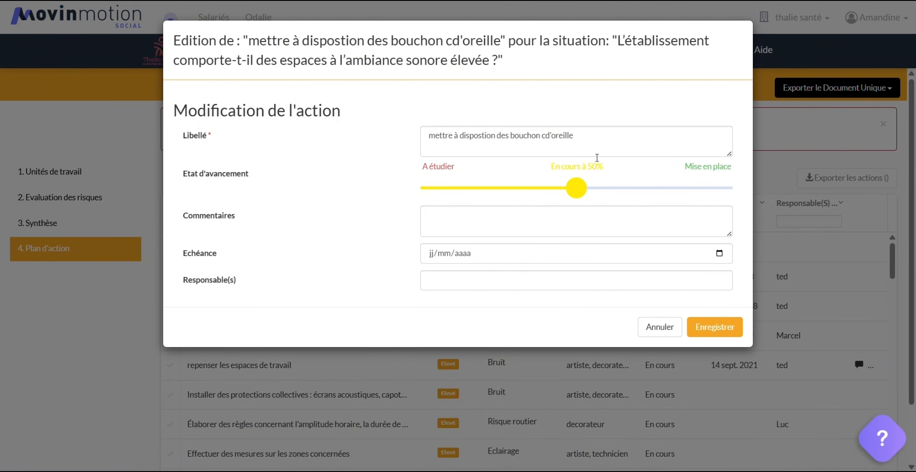
{"action": "left_click_drag", "start_coordinate": [576, 189], "coordinate": [733, 186]}
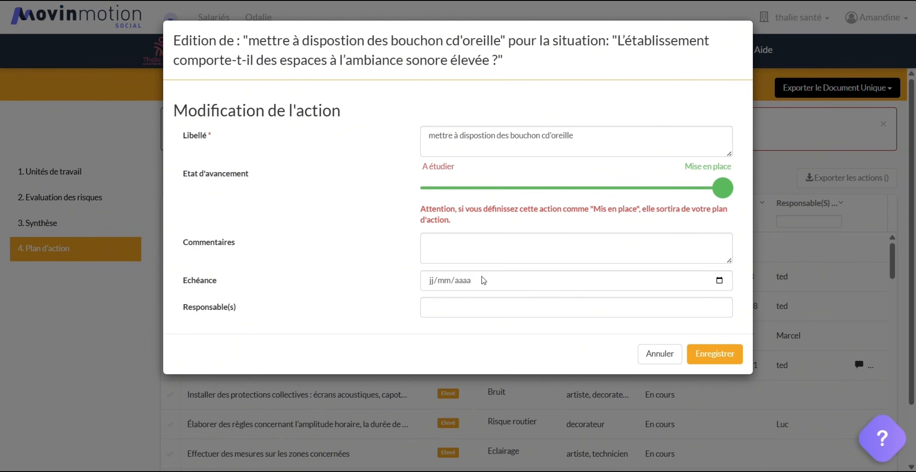
{"action": "left_click", "coordinate": [431, 282]}
{"action": "left_click", "coordinate": [443, 281]}
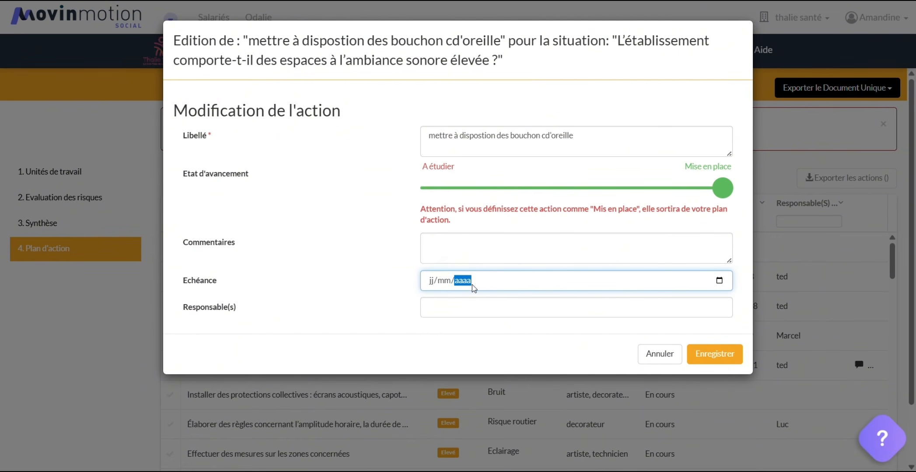
{"action": "left_click", "coordinate": [451, 311]}
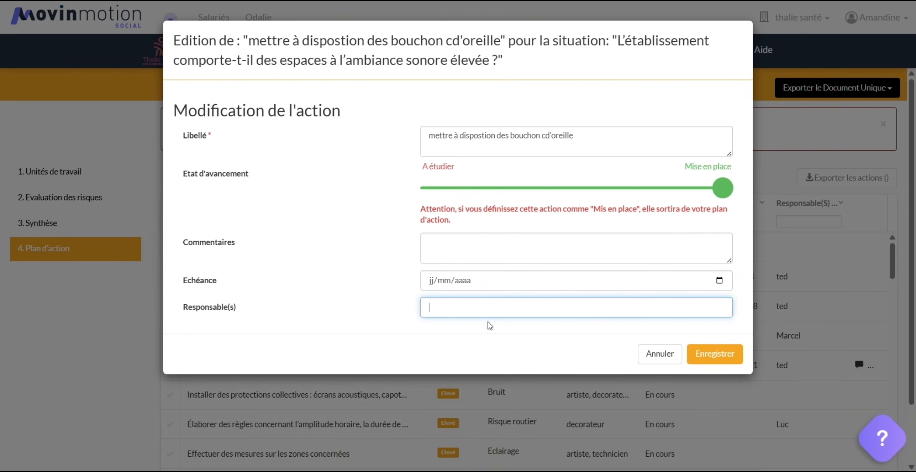
{"action": "left_click", "coordinate": [657, 358]}
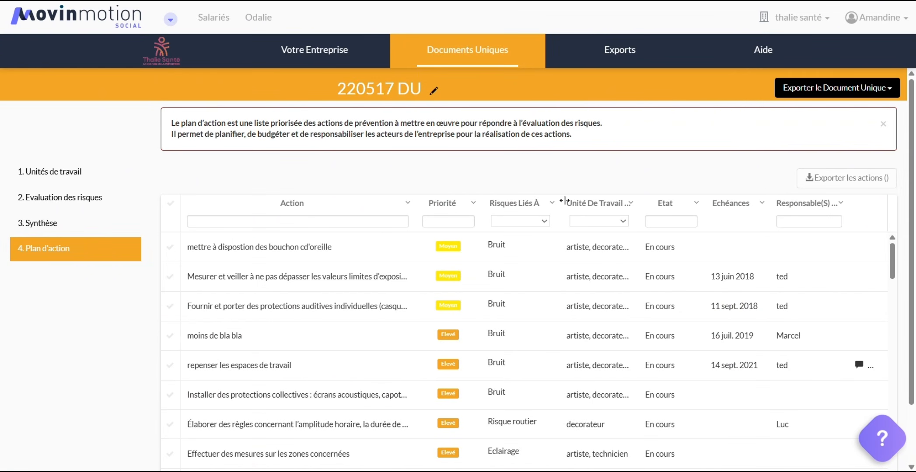
Step: Look through the planned prevention actions and show the export formats offered for the Document Unique
{"action": "scroll", "coordinate": [621, 258], "scroll_direction": "down", "scroll_amount": 2}
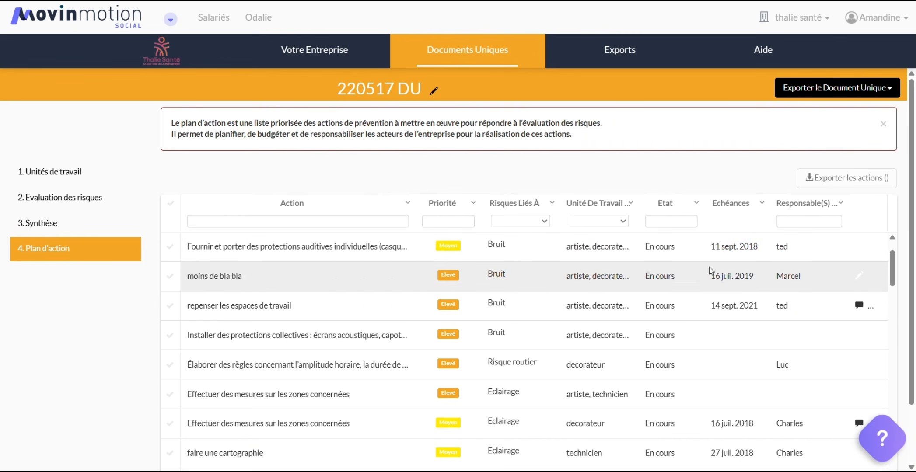
{"action": "scroll", "coordinate": [658, 266], "scroll_direction": "up", "scroll_amount": 2}
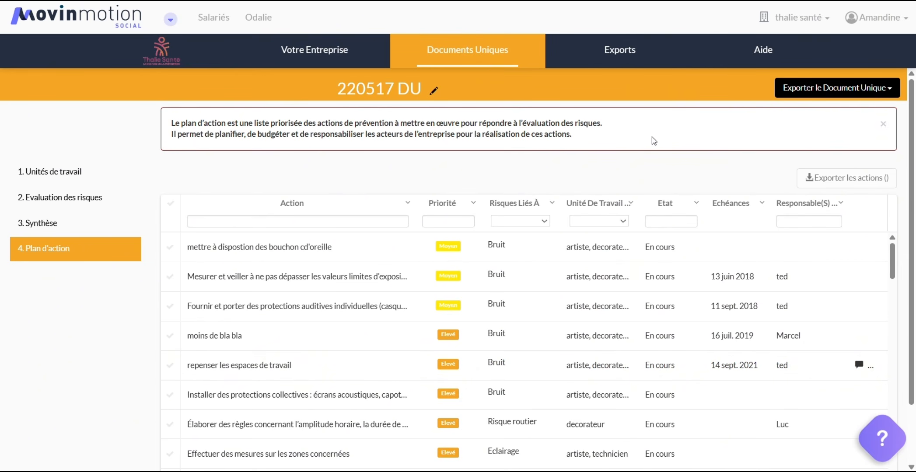
{"action": "left_click", "coordinate": [816, 90]}
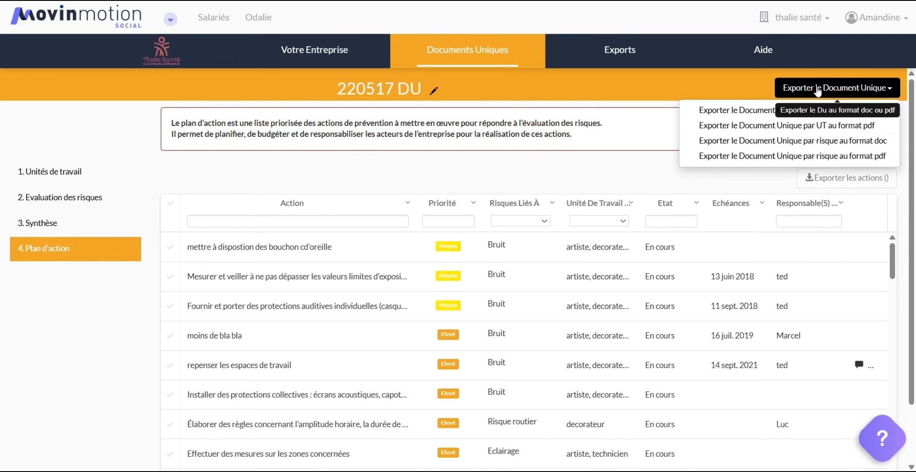